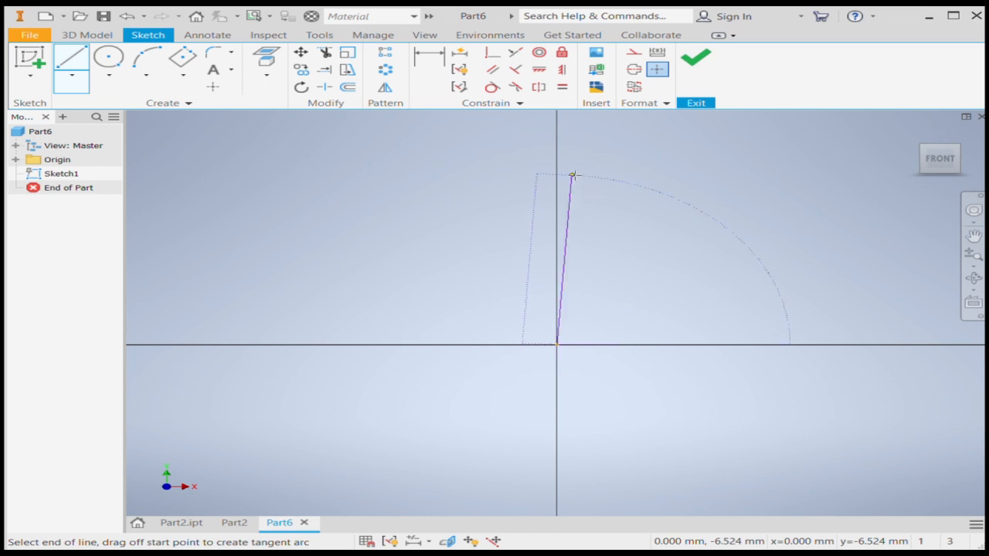
Sketch a vertical line upward from the origin and a longer horizontal line from the origin along the positive X axis.
click(556, 162)
key(Escape)
click(72, 58)
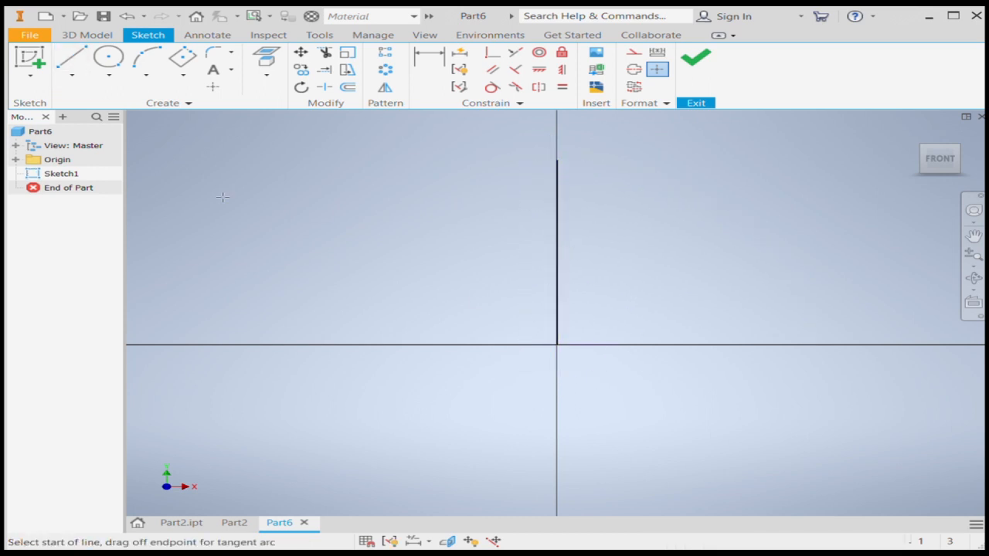
click(556, 344)
scroll(424, 344, up, 5)
click(656, 344)
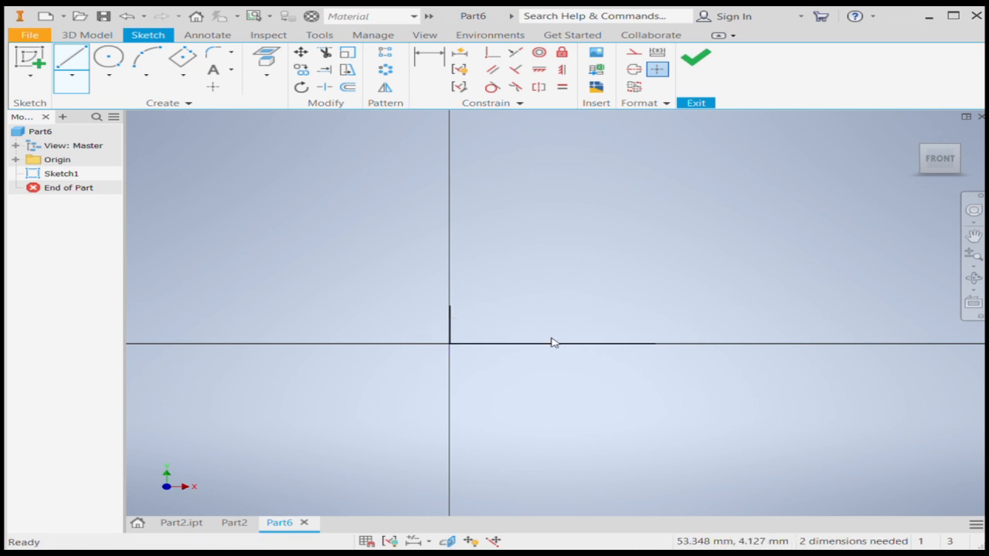
key(Escape)
Convert the vertical and horizontal lines through the origin to construction geometry.
click(633, 52)
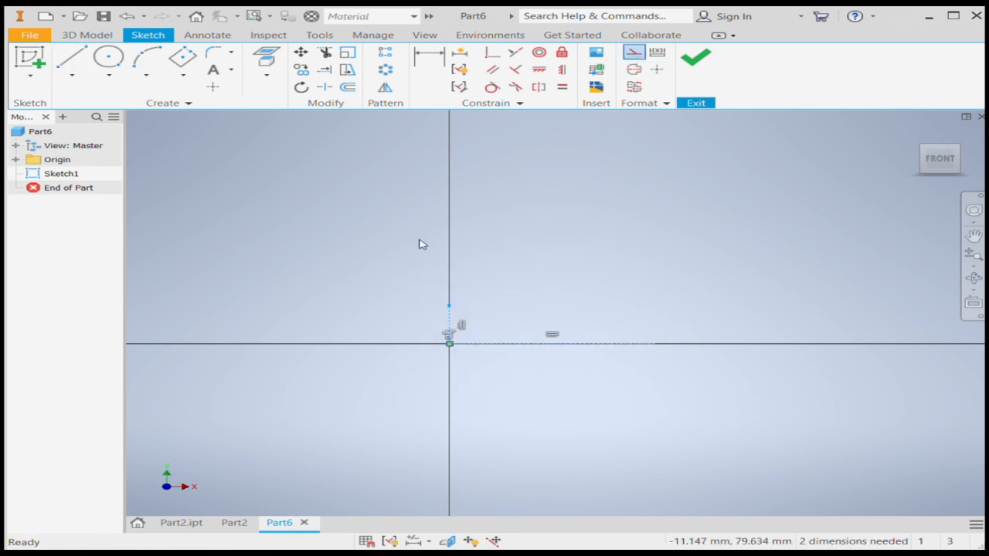
scroll(451, 319, up, 2)
click(453, 357)
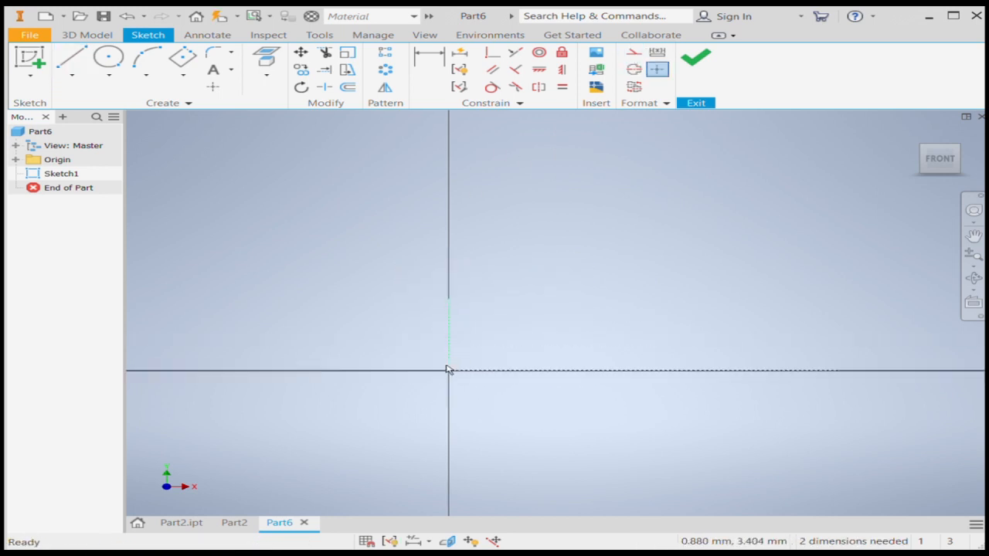
Draw a circle of radius 15 mm centred on the origin.
click(108, 60)
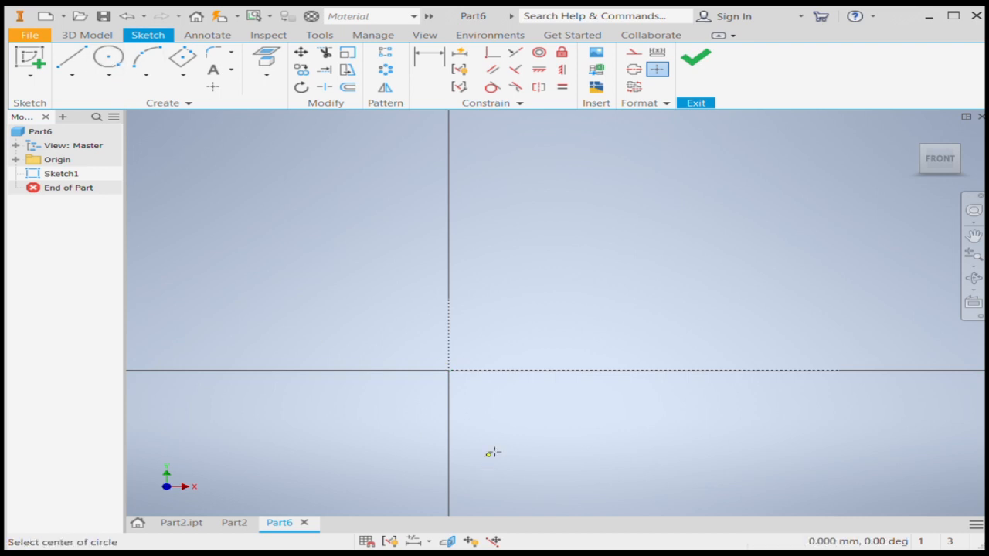
click(449, 371)
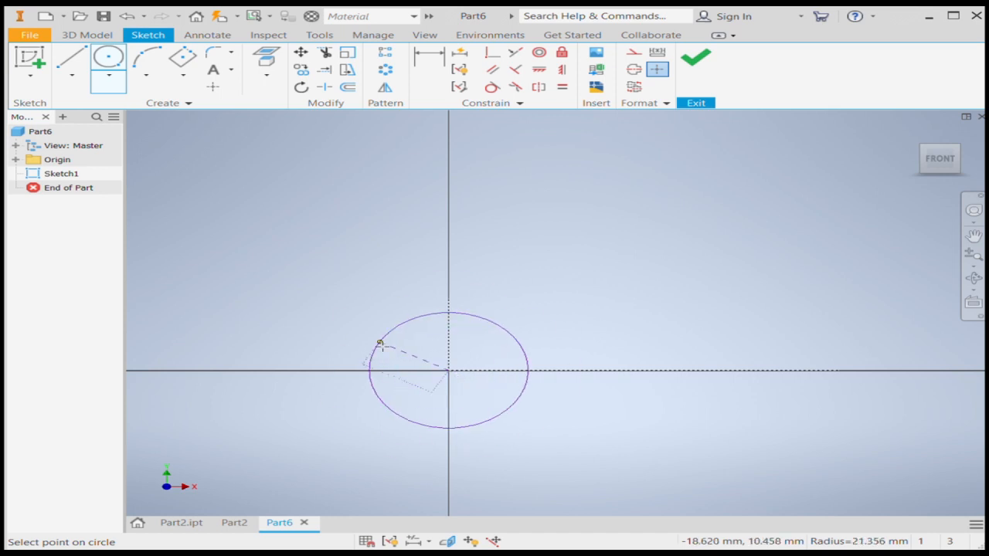
text(15)
key(Return)
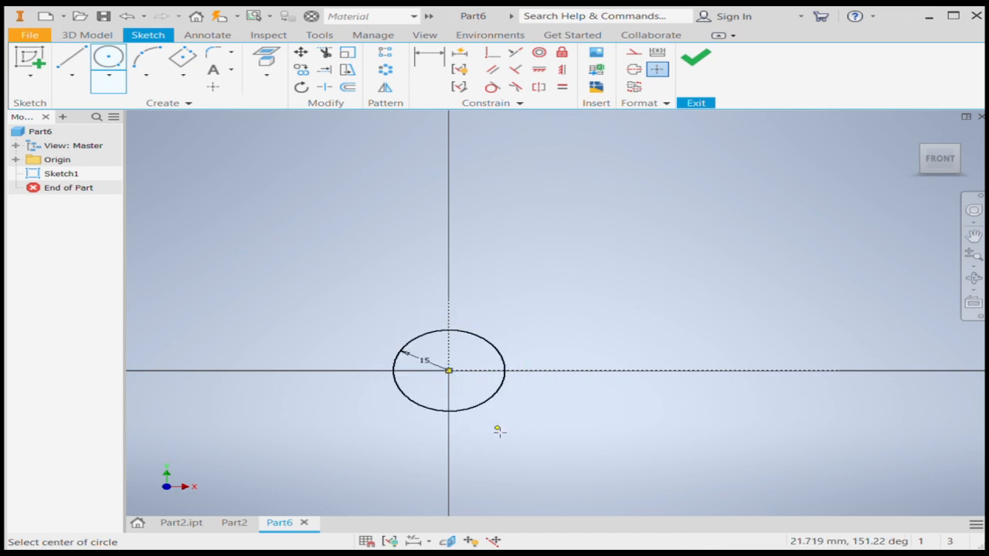
Add a concentric inner circle with a 15 mm diameter at the origin.
scroll(499, 431, up, 5)
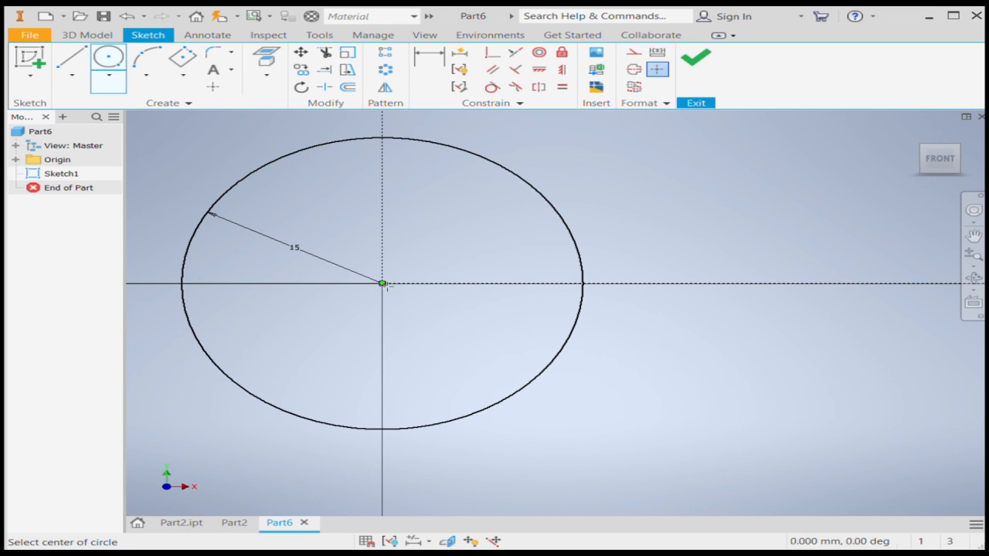
click(383, 284)
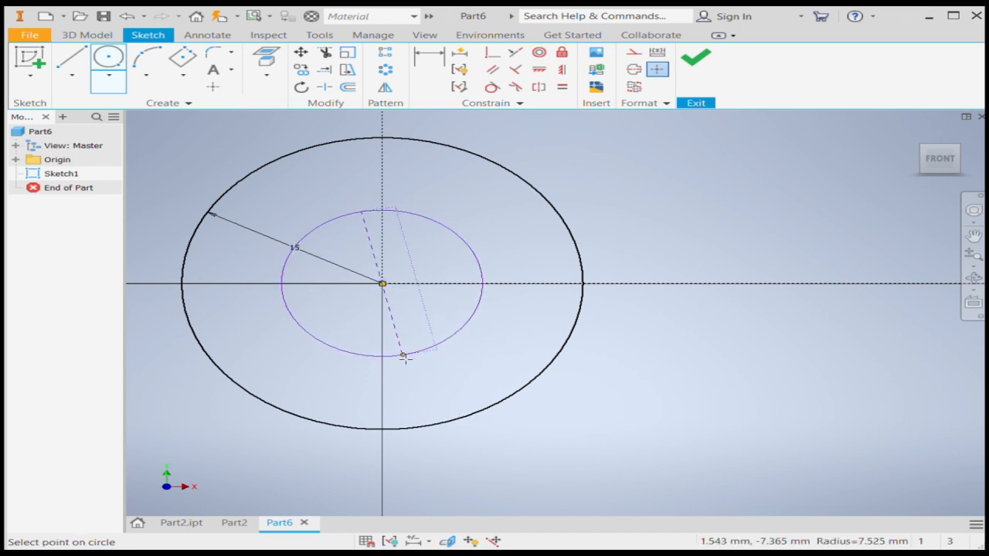
click(403, 357)
scroll(404, 355, down, 4)
key(Escape)
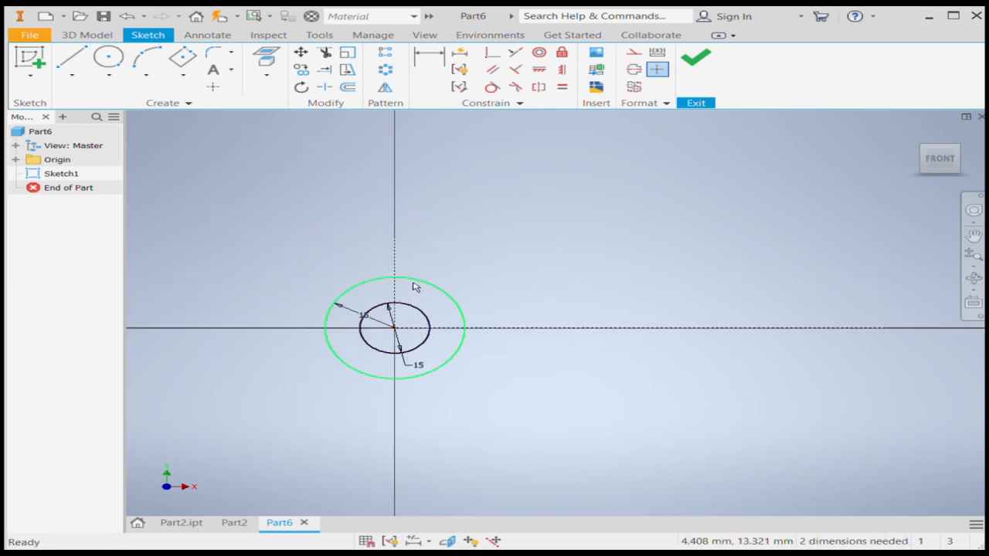
Draw an 18 mm horizontal line in the positive X direction from the top quadrant of the outer circle.
click(71, 58)
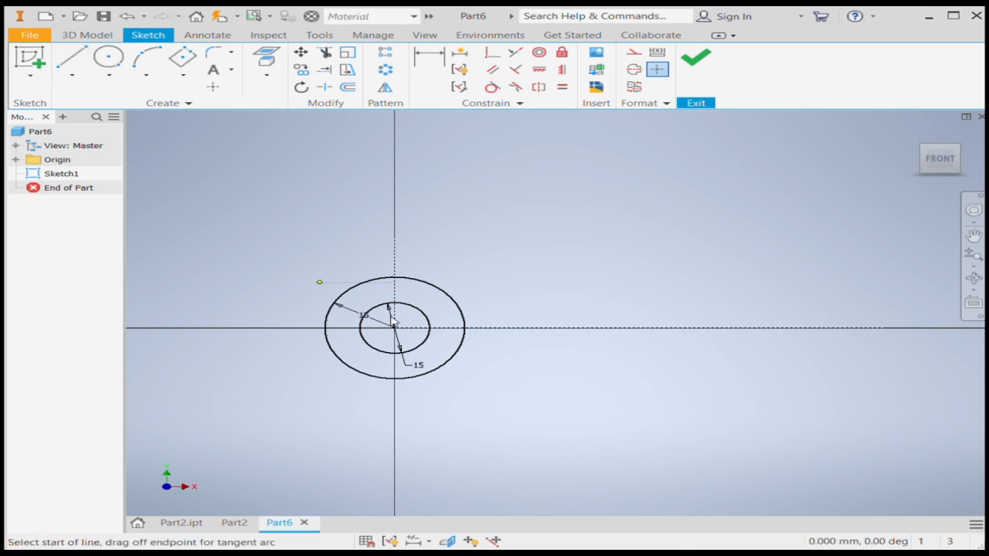
scroll(395, 279, up, 5)
click(395, 277)
scroll(462, 297, down, 2)
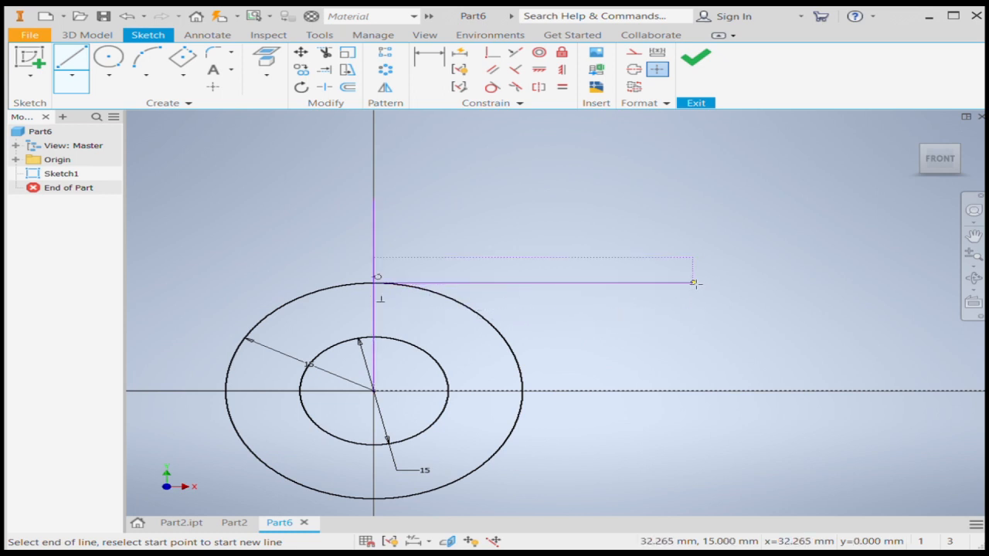
text(18)
key(Return)
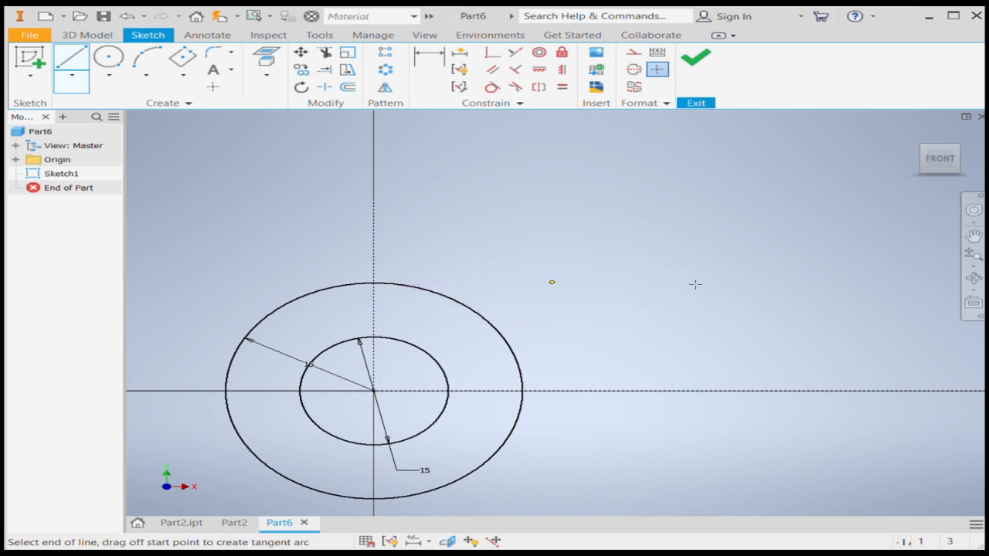
key(Escape)
Draw an 18 mm horizontal line from the outer circle's bottom quadrant and close it with a vertical line to the upper line's end.
click(65, 62)
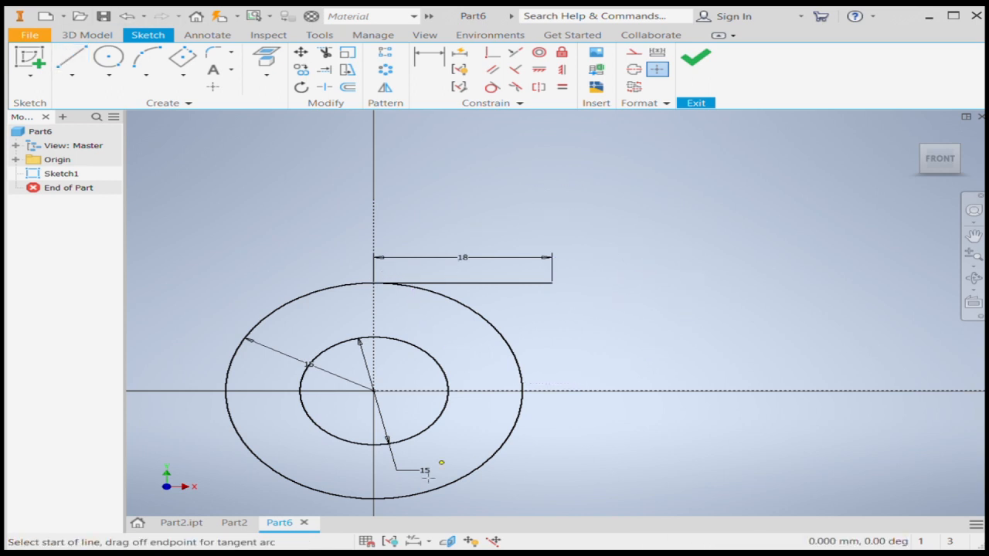
click(374, 499)
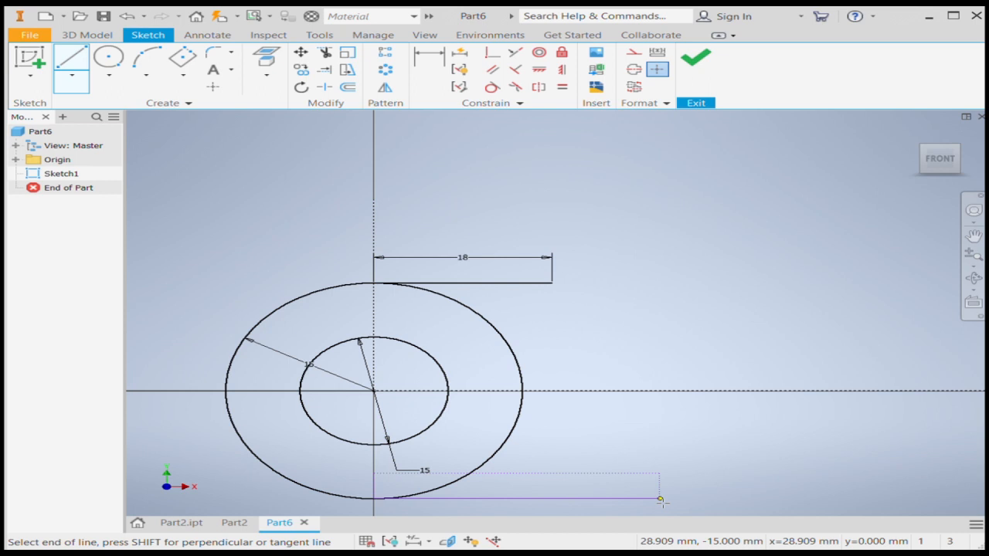
text(18)
key(Return)
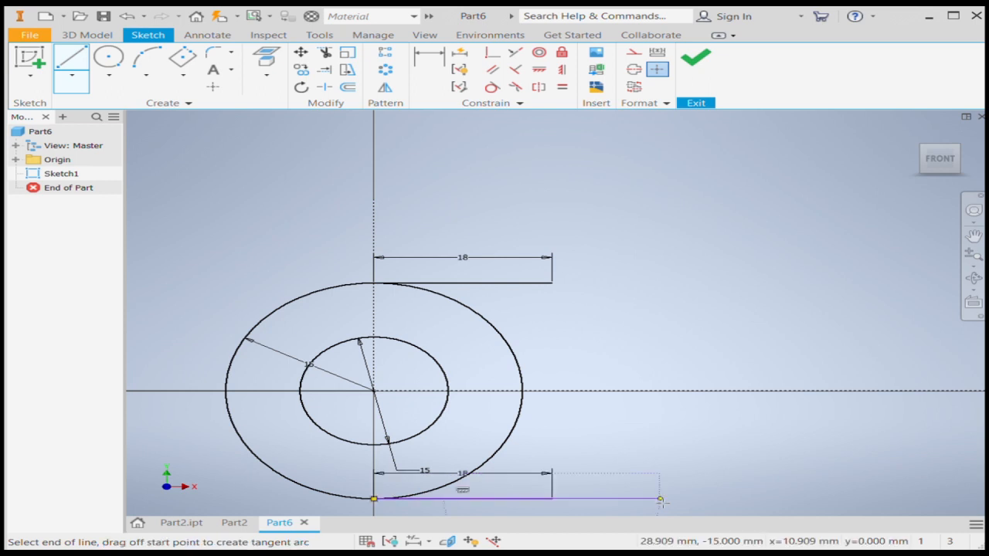
click(553, 283)
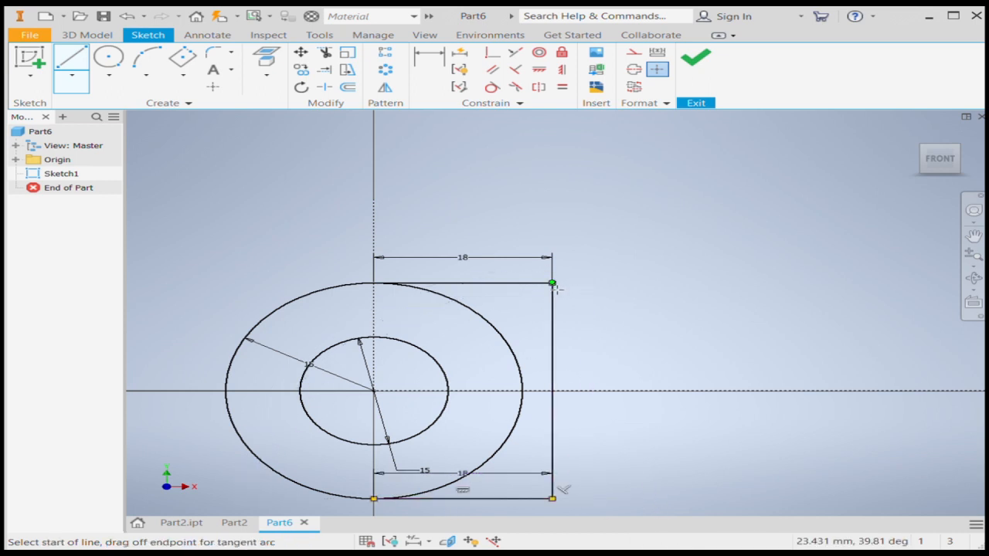
key(Escape)
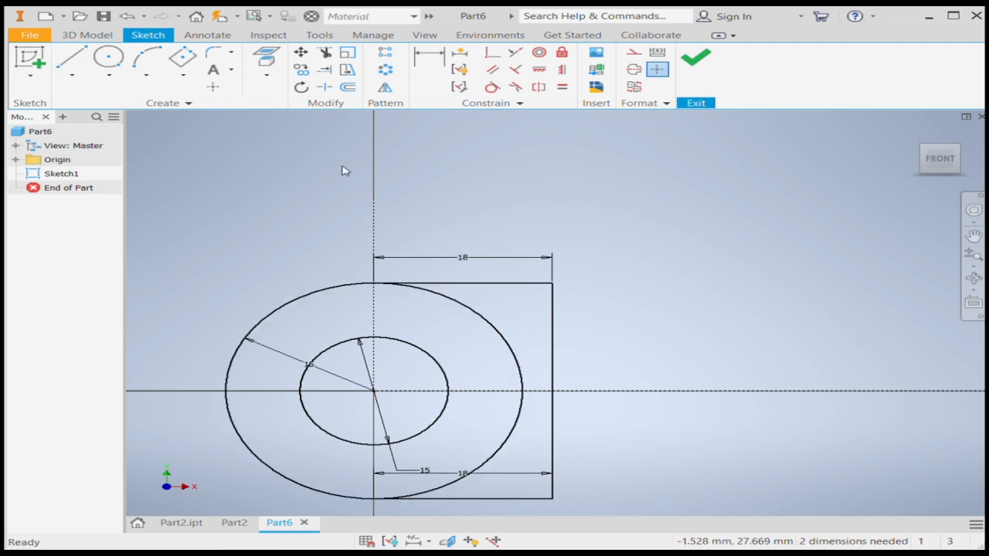
Offset the construction lines up and to the right, and delete the horizontal line of the copy, keeping its short vertical.
click(347, 87)
click(375, 319)
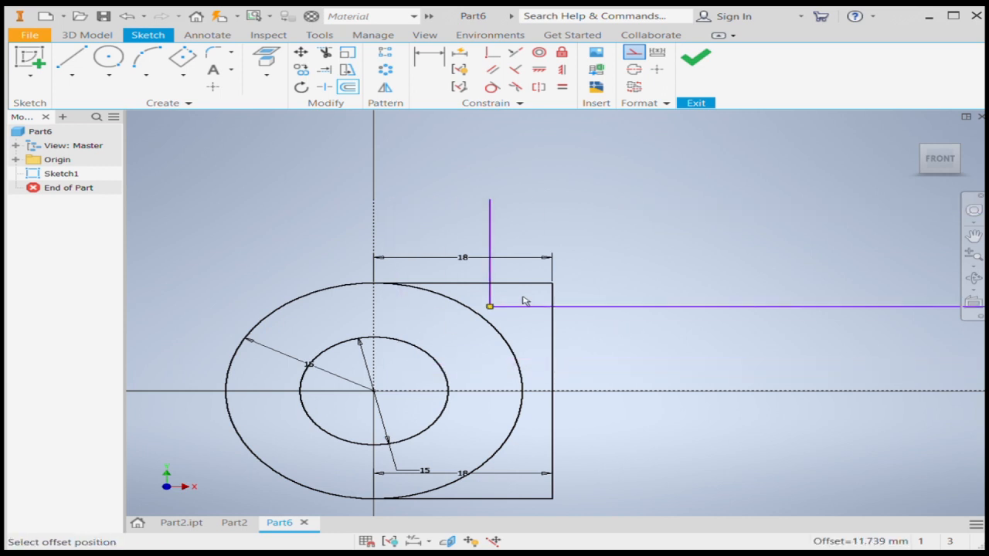
click(607, 294)
scroll(514, 303, down, 5)
key(Escape)
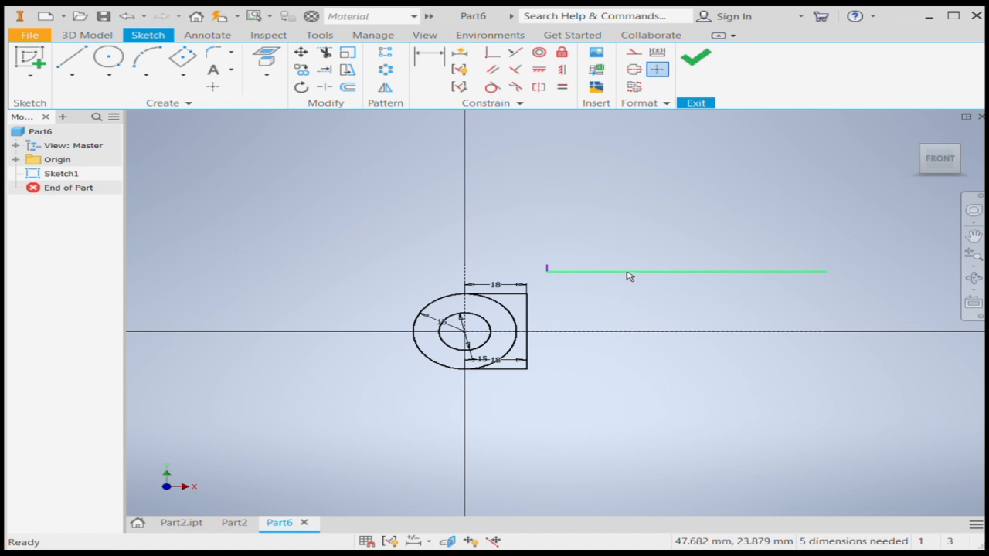
click(631, 272)
key(Delete)
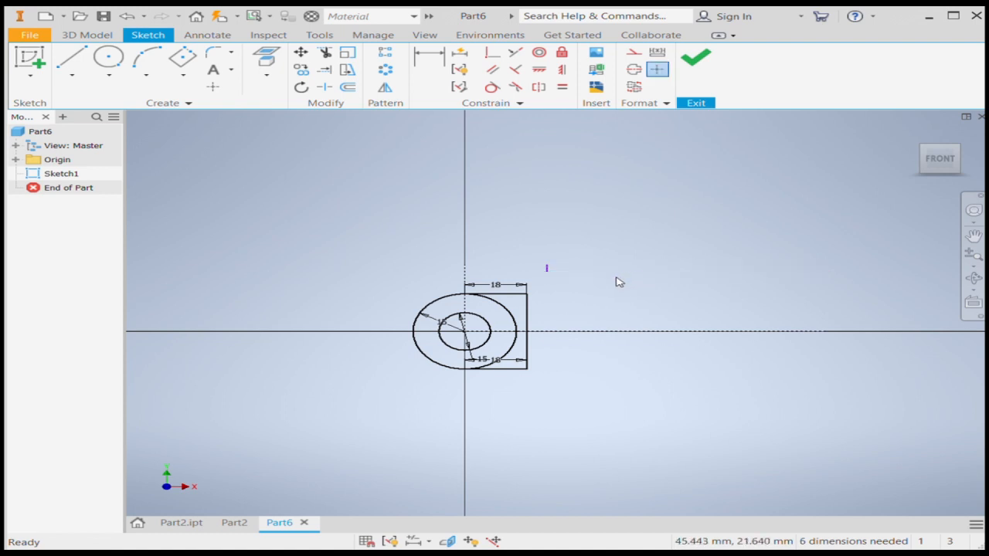
Dimension the short offset vertical line 60 mm from the vertical construction line.
click(429, 62)
scroll(494, 273, up, 2)
click(434, 289)
click(590, 282)
click(504, 276)
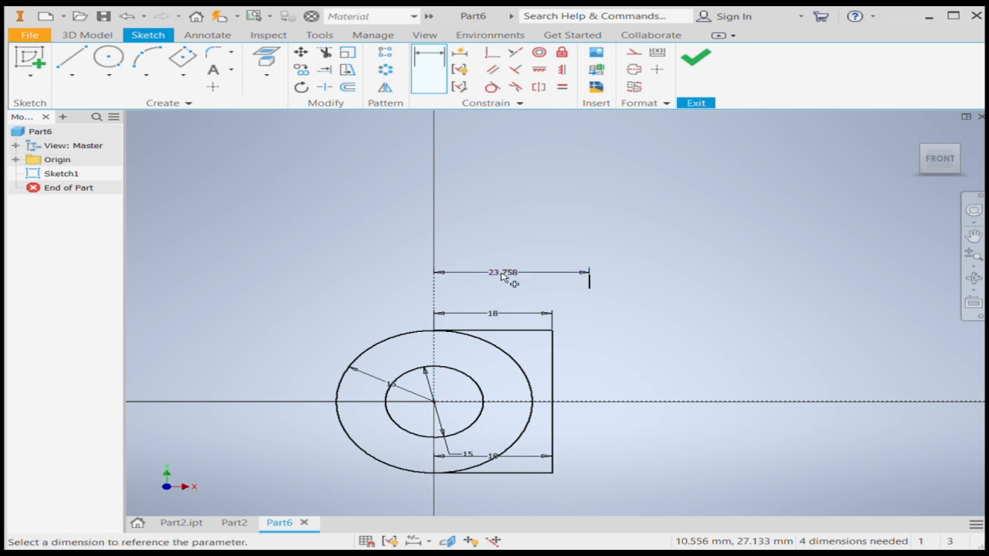
text(60)
key(Return)
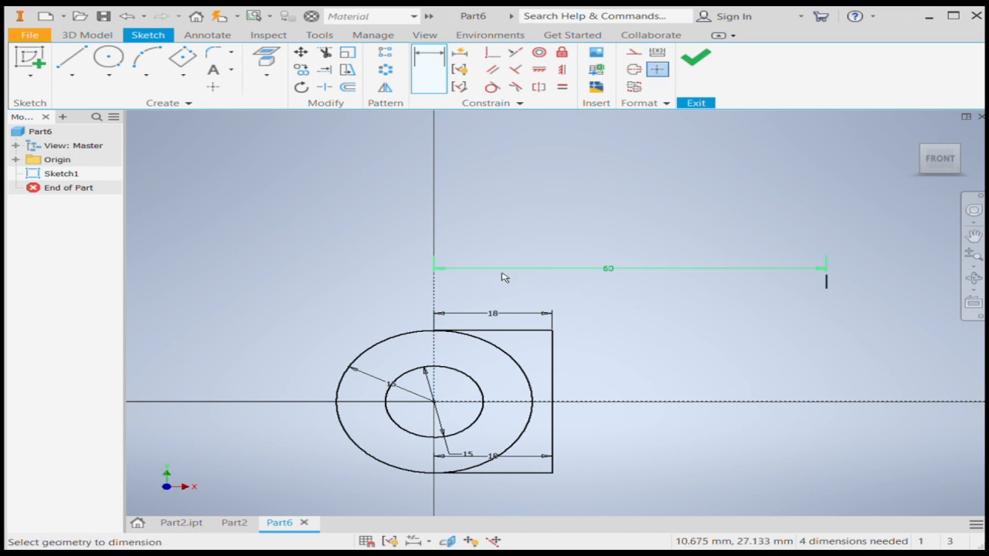
key(Escape)
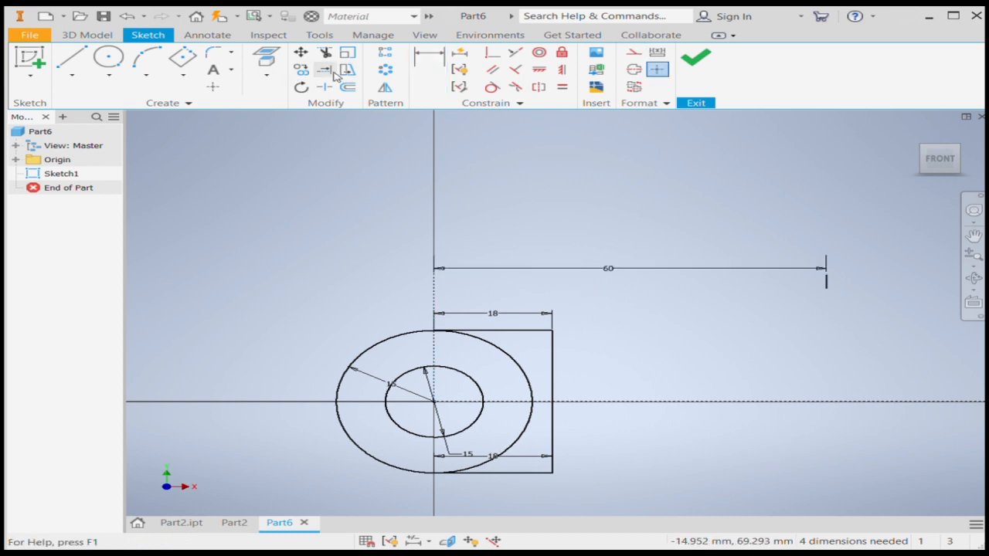
Extend the short vertical line down through the horizontal axis to the level of the lower 18 mm line.
click(323, 72)
click(823, 294)
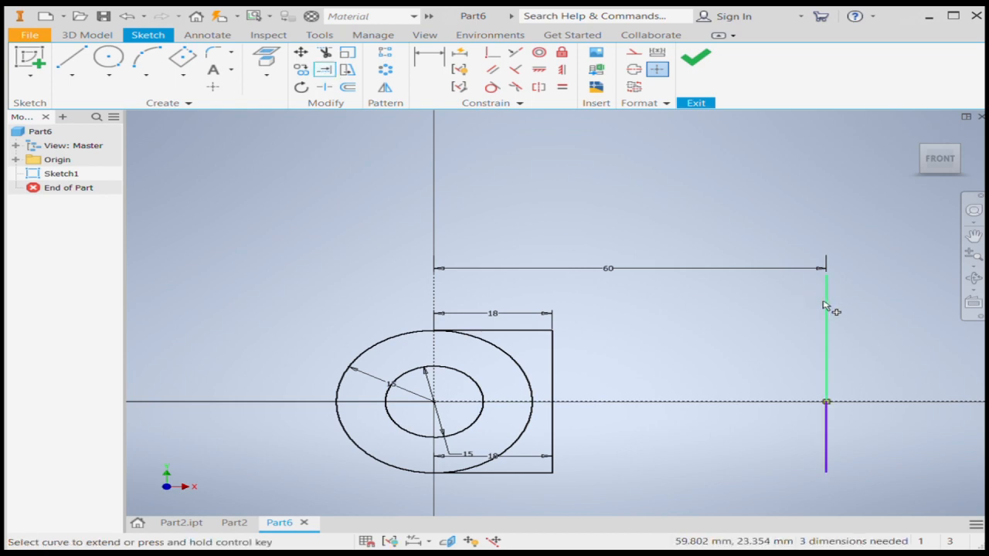
click(824, 395)
key(Escape)
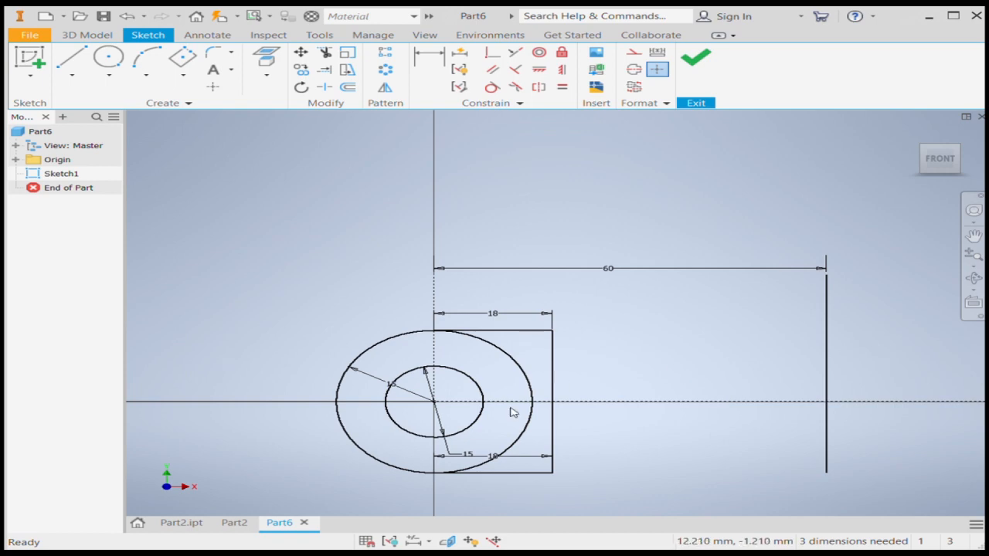
Delete the two 18 mm dimensions from the upper and lower horizontal lines.
click(325, 69)
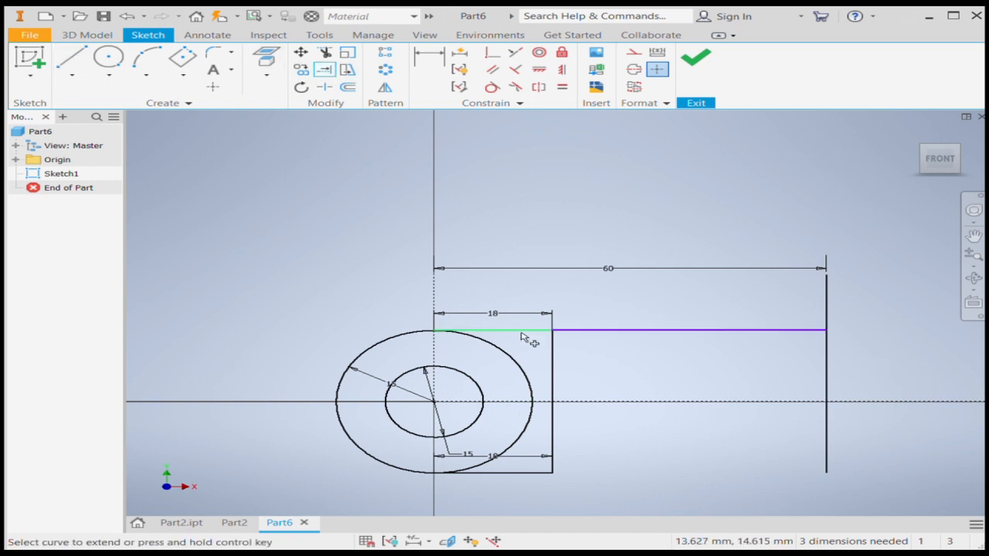
key(Escape)
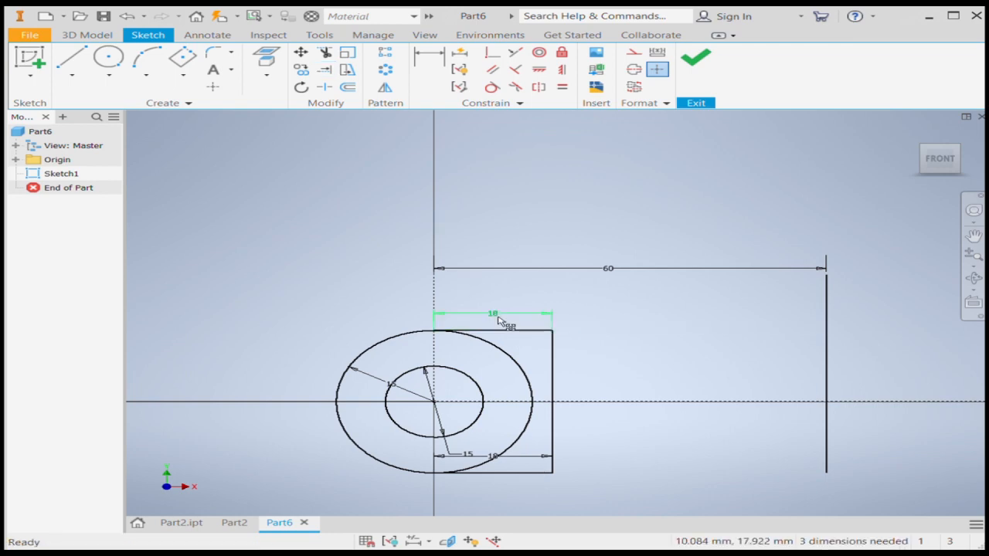
click(499, 315)
key(Delete)
click(530, 456)
key(Delete)
Extend the upper and lower horizontal lines to the vertical line 60 mm from the circle centre.
click(324, 69)
click(525, 330)
click(540, 476)
key(Escape)
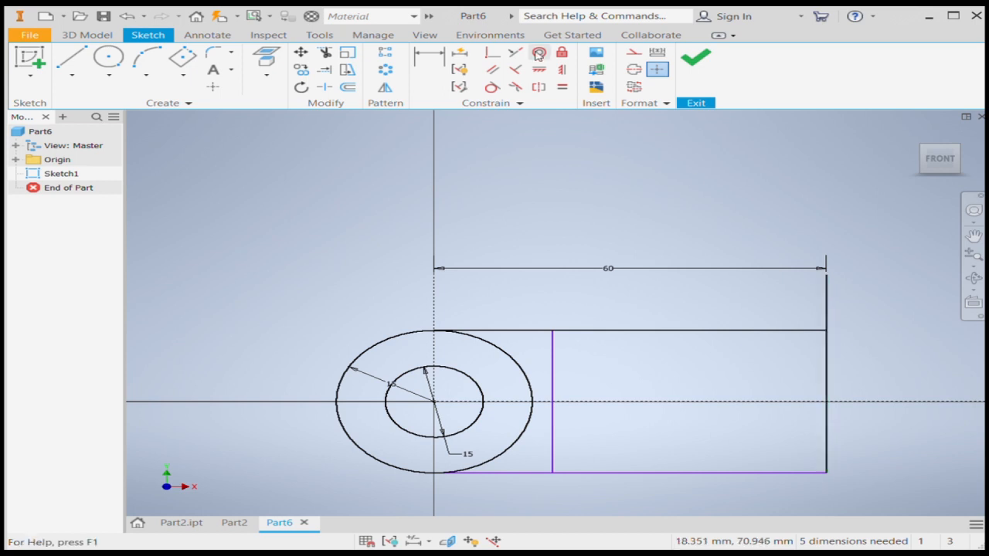
Trim the part of the 60 mm vertical line that projects above the upper horizontal line.
click(325, 51)
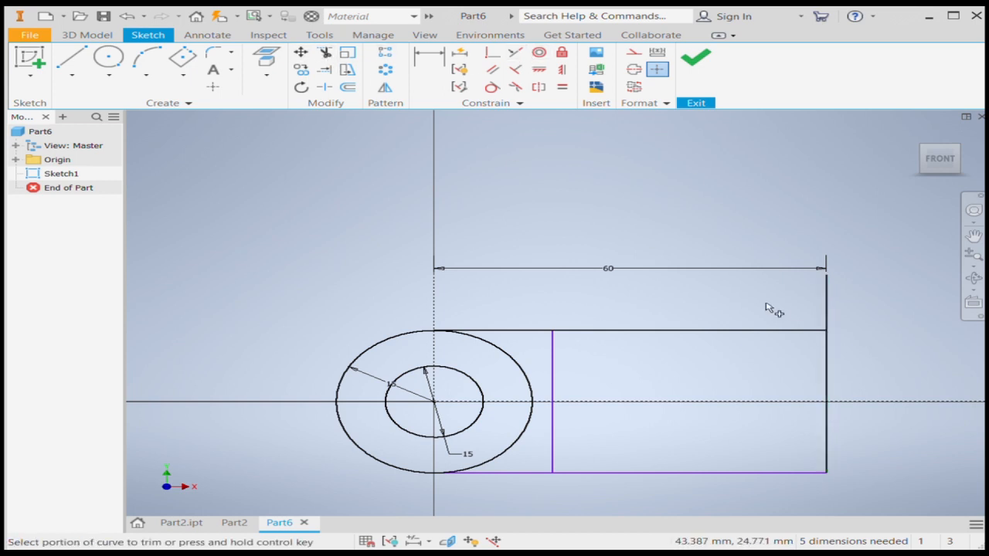
click(828, 310)
key(Escape)
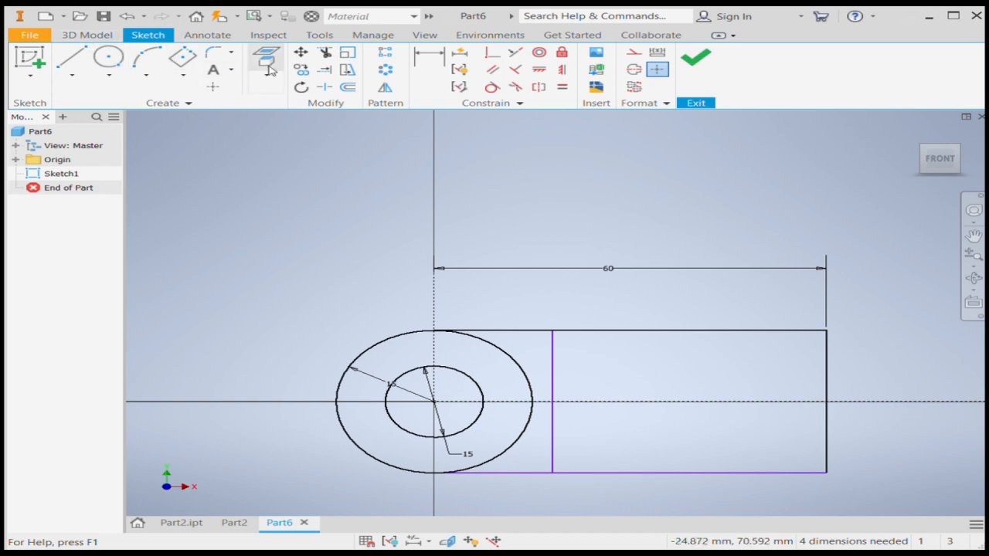
Offset the construction lines 6 mm above and 6 mm below the horizontal axis, and delete the upper copy's vertical segment.
click(348, 87)
click(760, 402)
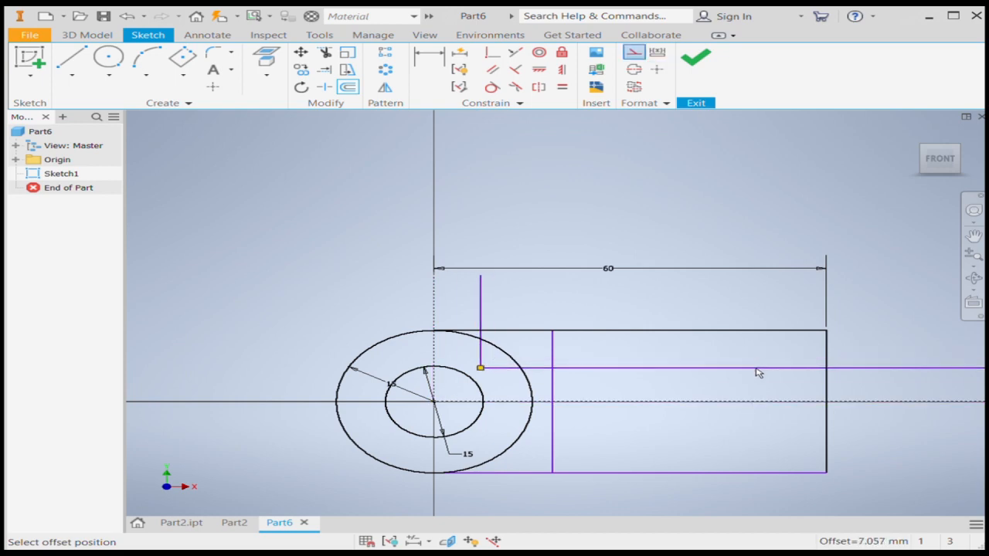
click(757, 374)
click(759, 401)
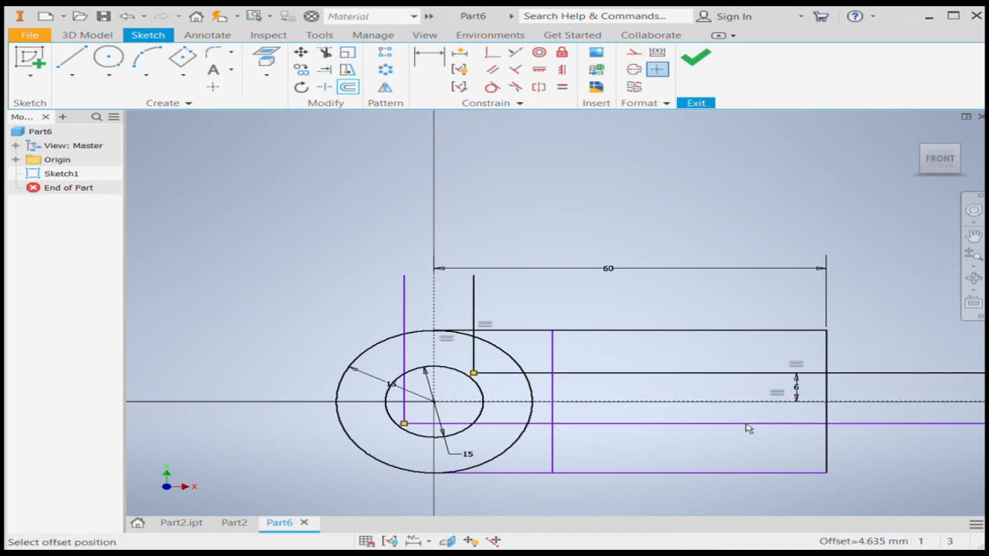
click(748, 430)
key(Escape)
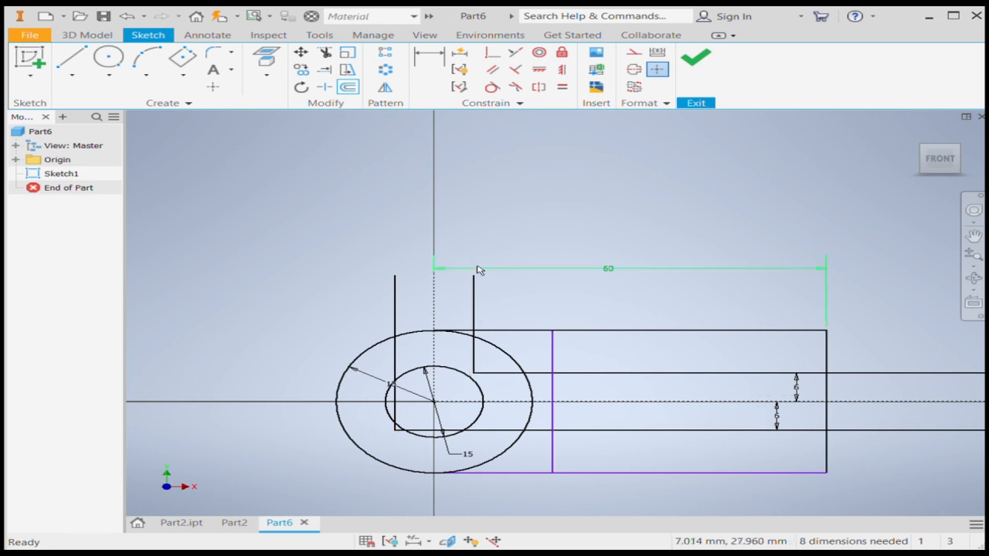
key(Delete)
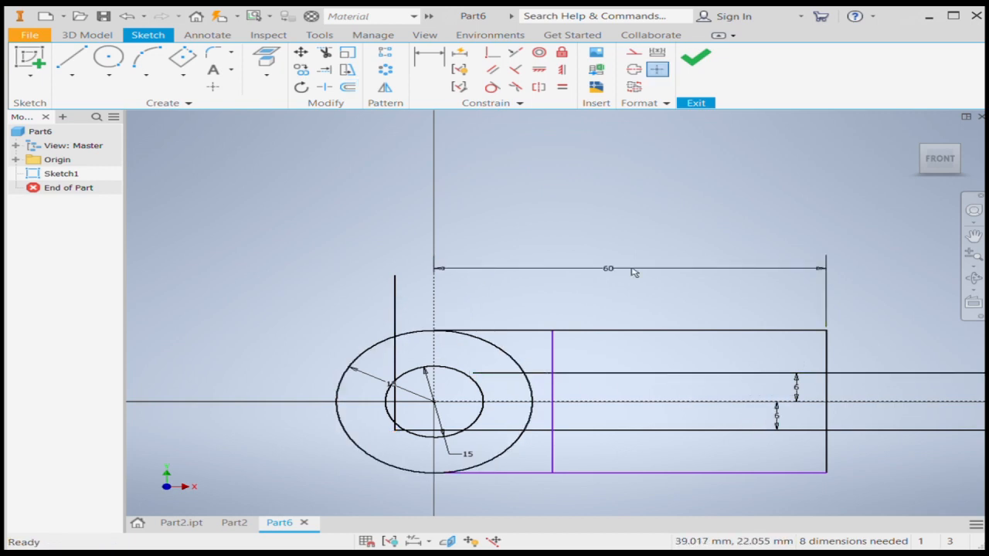
Trim the 6 mm offset lines between the outer circle and the inner vertical line, and beyond the 60 mm end line.
click(324, 51)
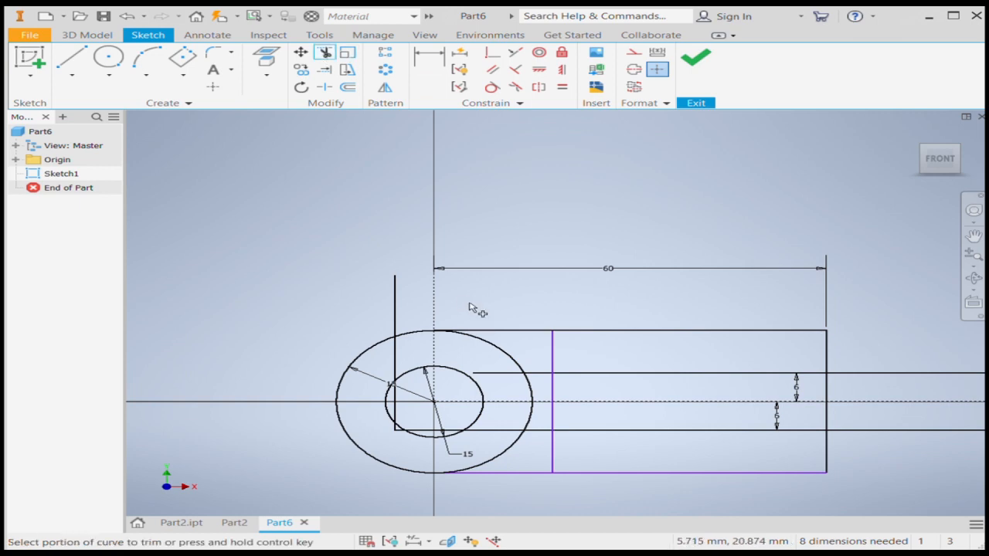
click(540, 375)
click(543, 434)
click(838, 435)
click(843, 374)
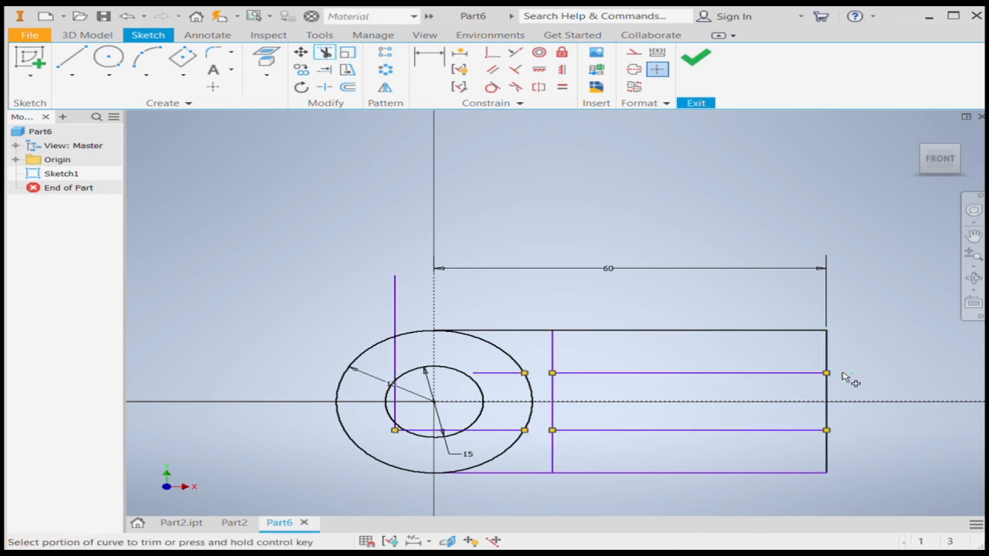
key(Escape)
Delete the leftover horizontal segments inside the circles and the vertical segment crossing them.
click(497, 374)
key(Delete)
click(503, 435)
key(Delete)
click(393, 354)
key(Delete)
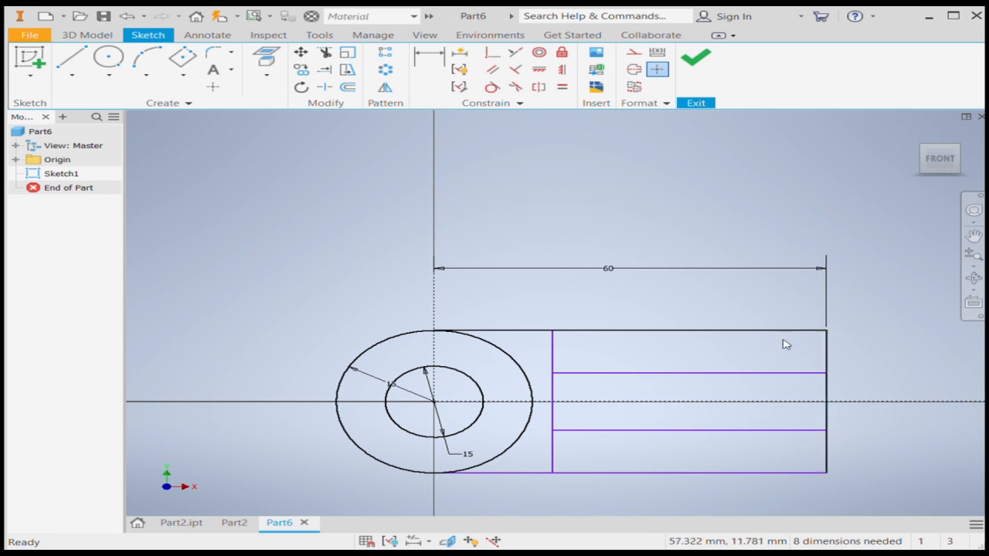
Offset the arm's vertical end line 9 mm inward.
click(347, 90)
click(826, 340)
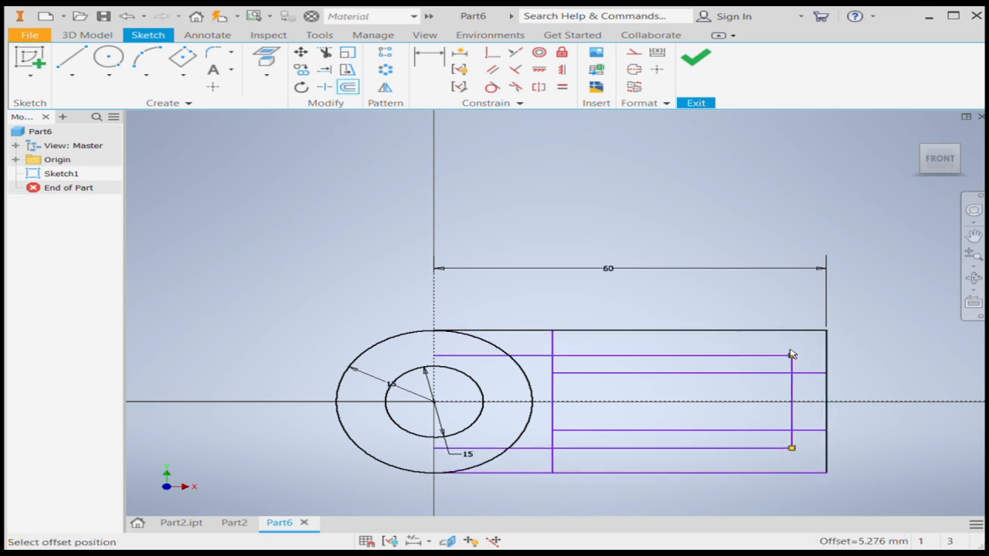
click(793, 352)
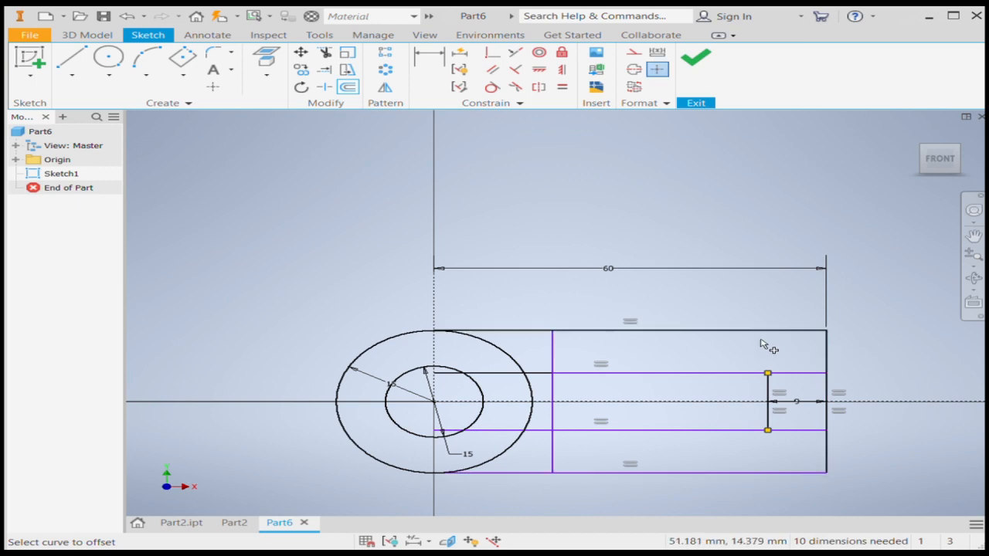
key(Escape)
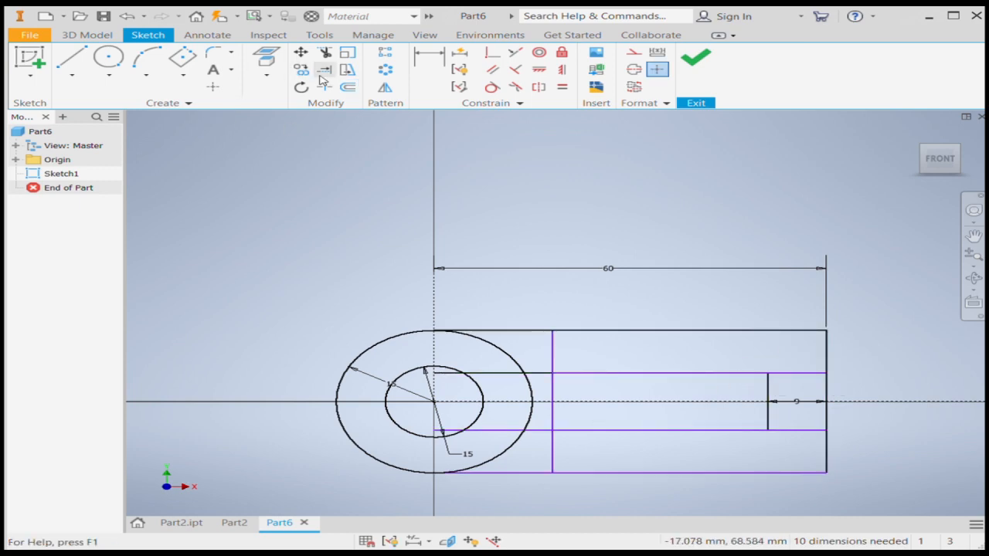
Extend the 9 mm offset vertical line to the arm's upper and lower edges.
click(324, 69)
click(769, 420)
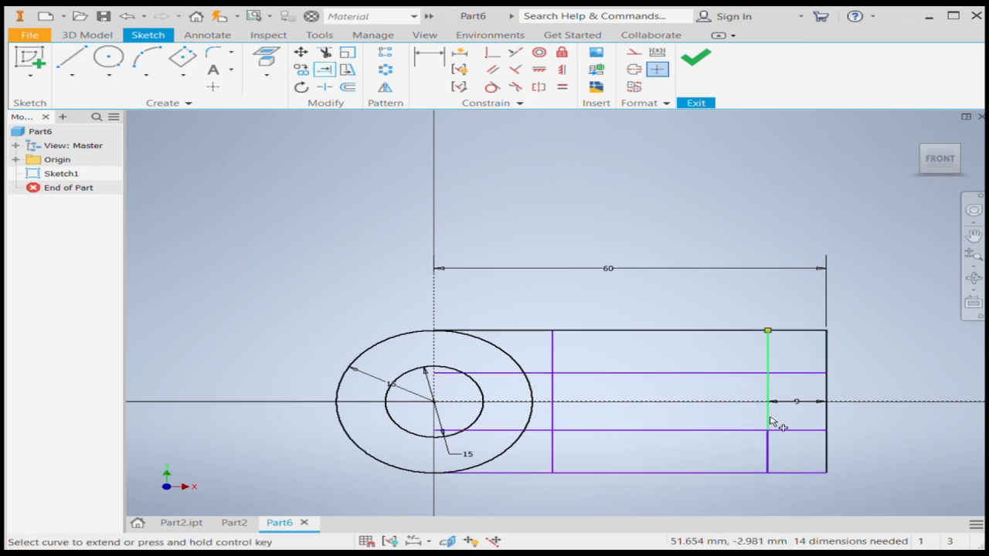
click(769, 424)
key(Escape)
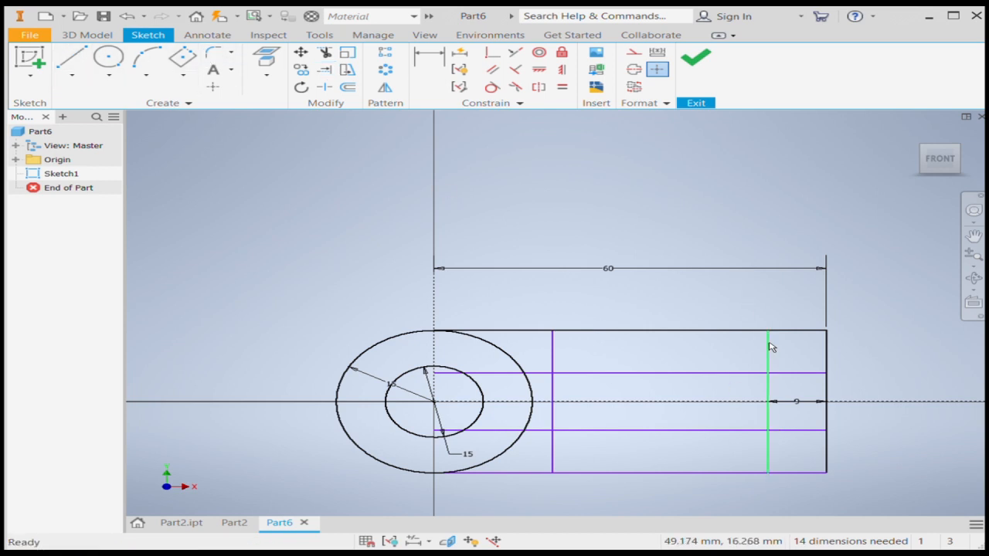
Draw diagonal lines from both ends of the 9 mm offset line to where the horizontal offset lines meet the arm's end.
key(l)
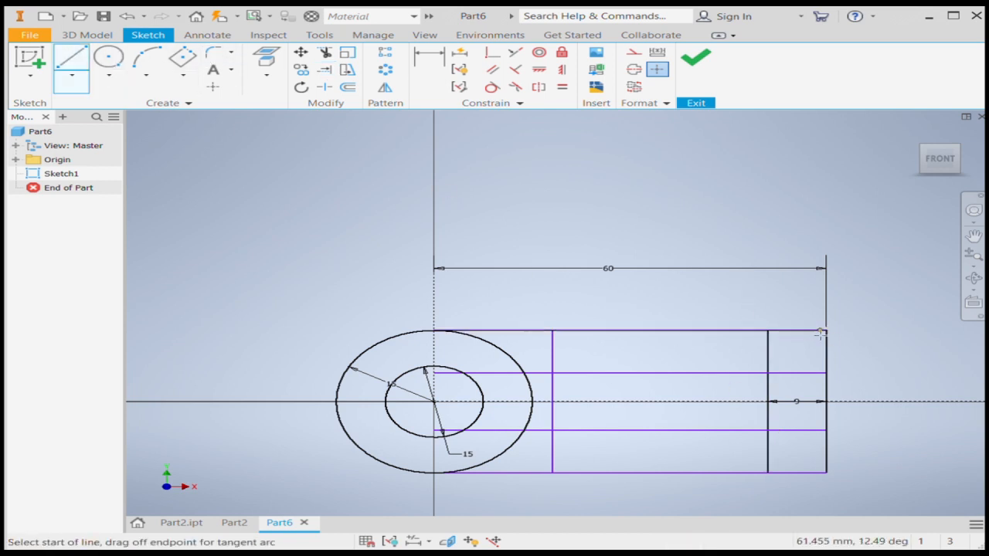
click(769, 330)
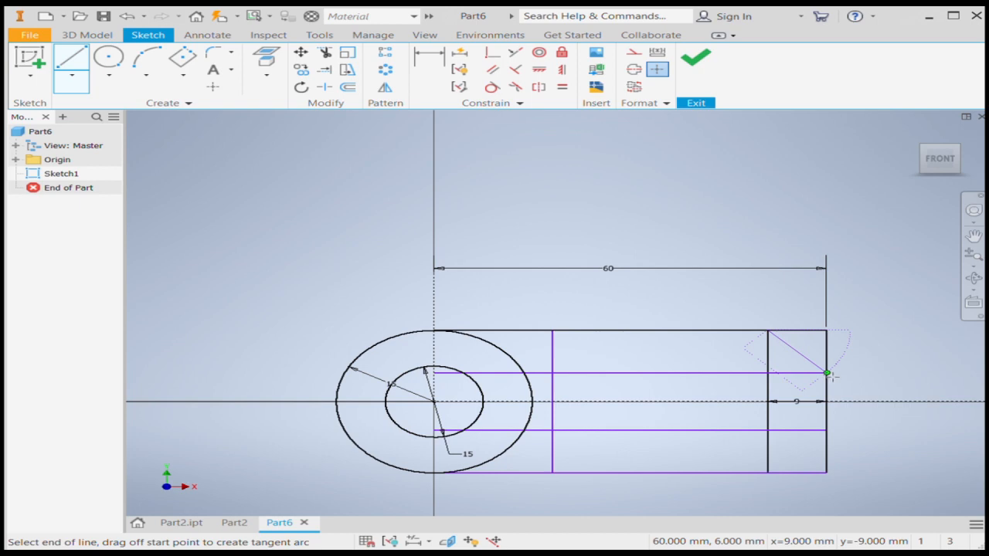
click(826, 372)
click(70, 61)
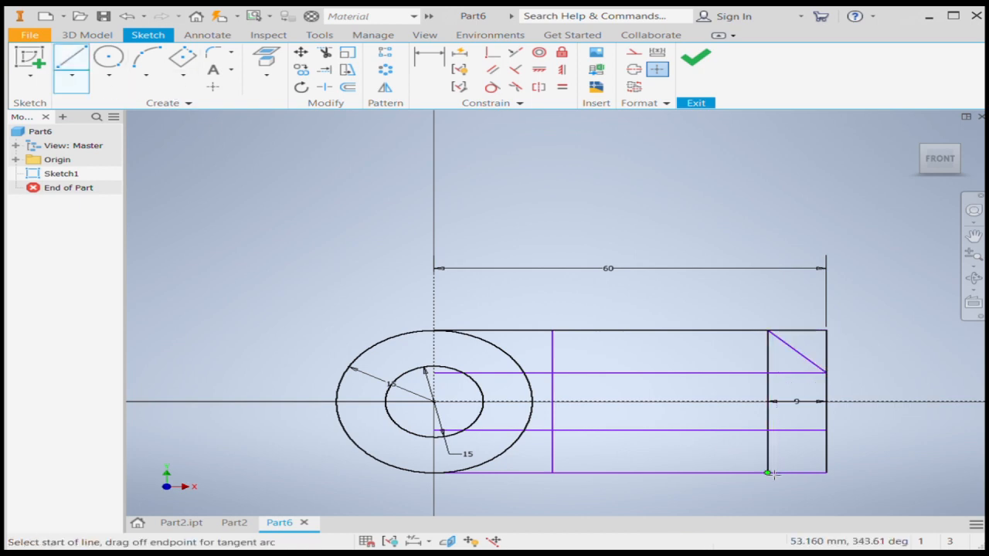
click(769, 472)
double_click(826, 431)
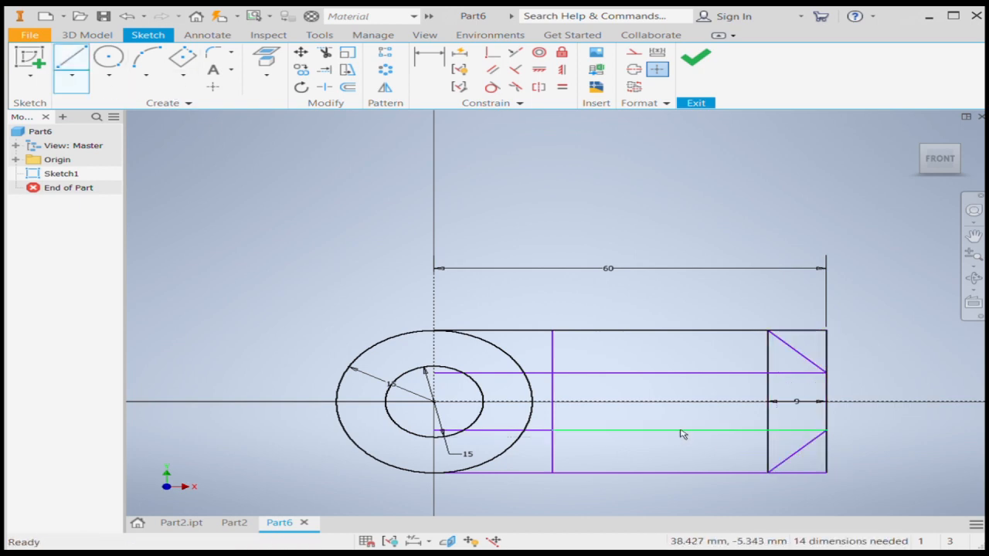
Delete the helper geometry inside the arm: the horizontal offset lines and the vertical line 9 mm from the end.
key(Delete)
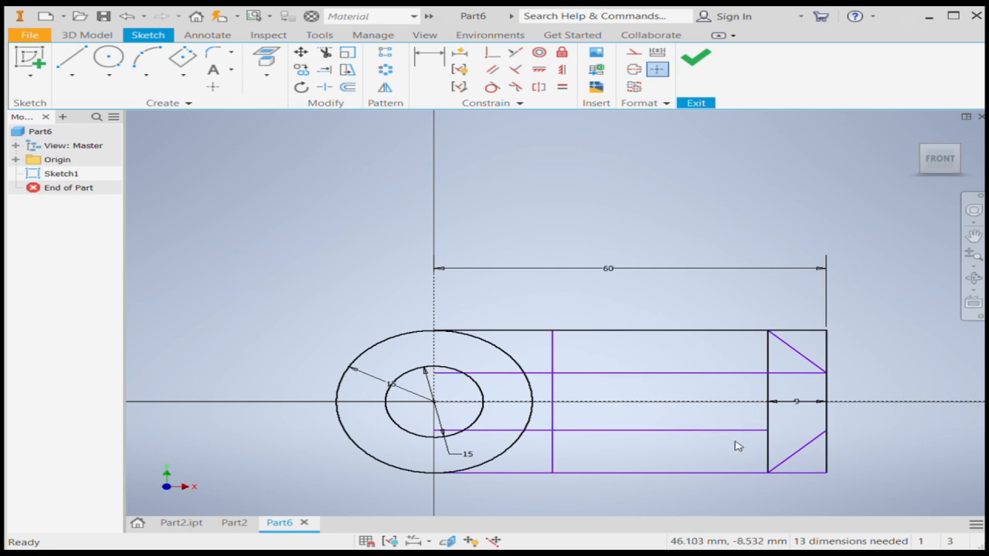
click(676, 373)
key(Delete)
click(704, 430)
key(Delete)
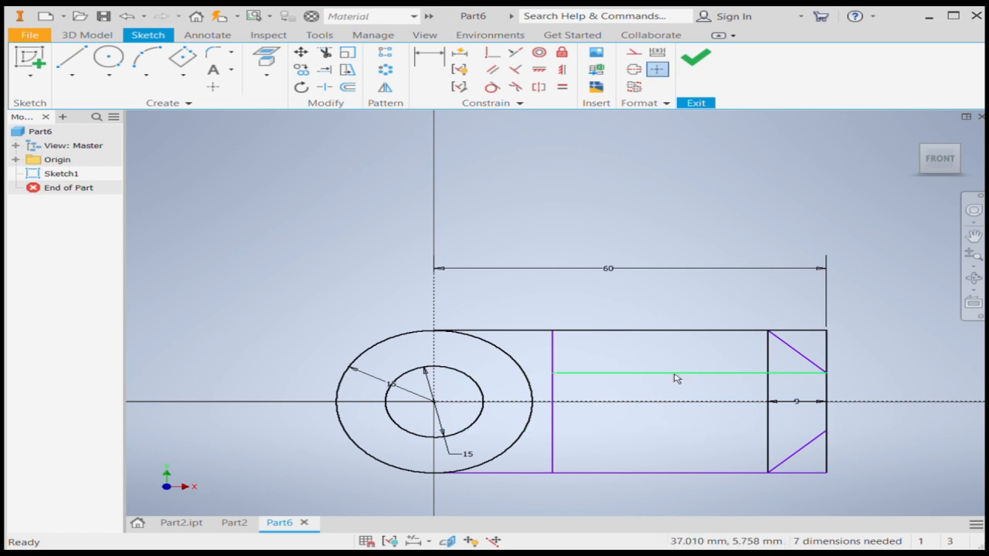
key(Delete)
click(767, 379)
key(Delete)
click(551, 366)
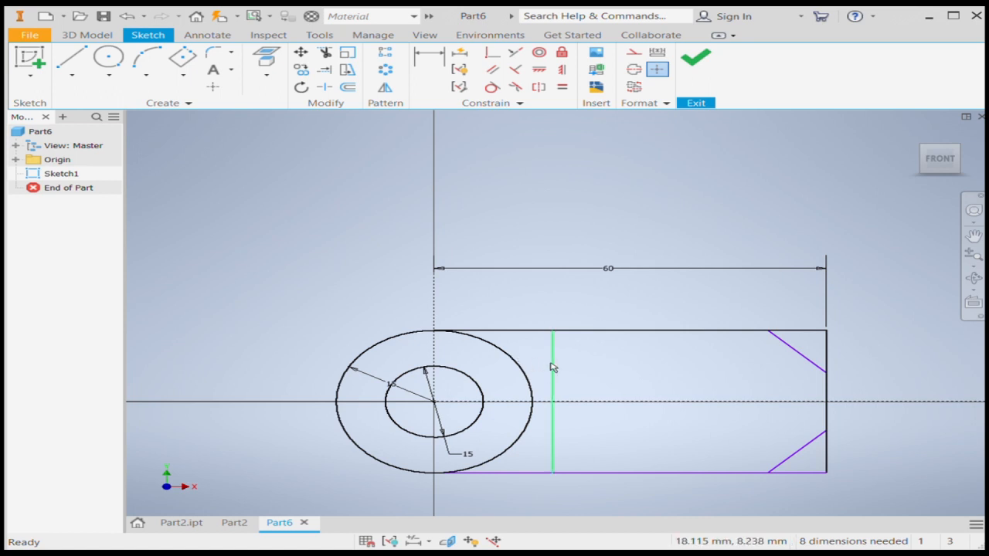
Trim the arm's two square corners outside the diagonals and the half of the outer circle lying inside the arm.
click(325, 52)
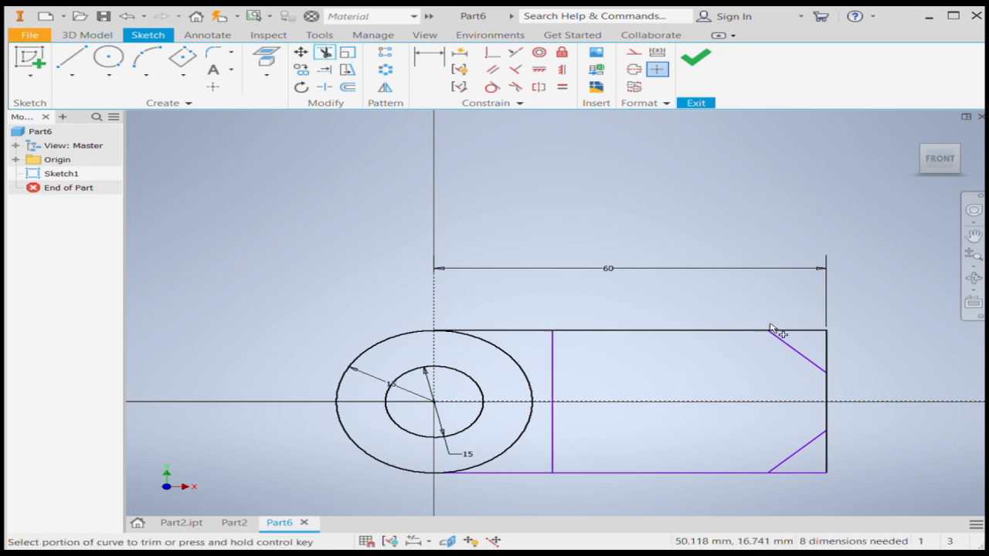
click(804, 331)
click(827, 347)
click(825, 463)
click(812, 472)
click(521, 366)
click(505, 448)
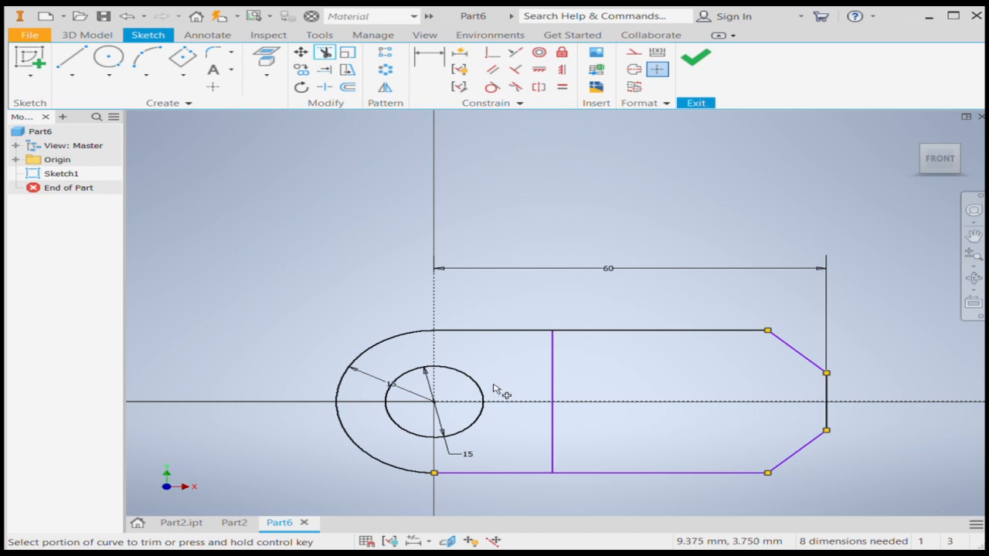
key(Escape)
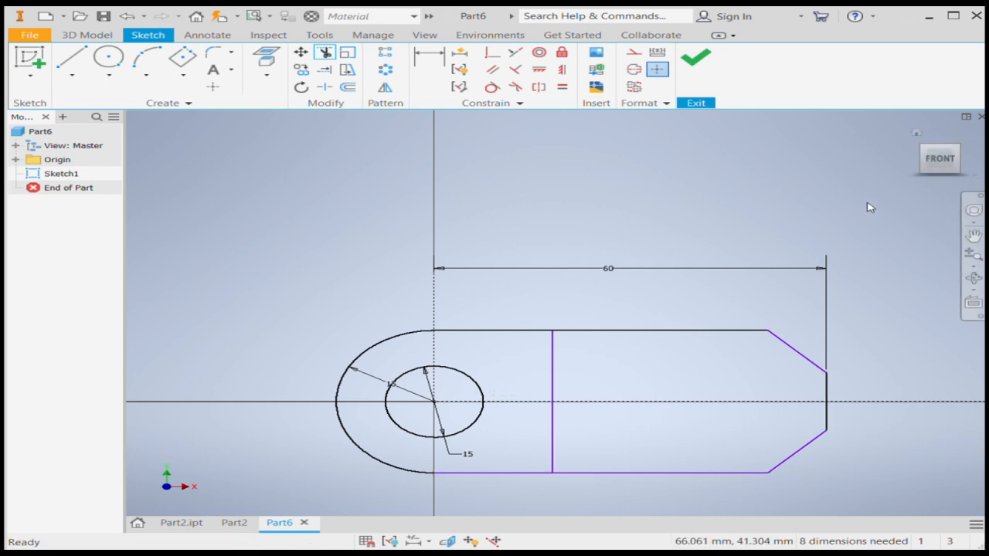
Extrude the rounded region around the hole, up to the inner vertical line, toward the front.
click(916, 136)
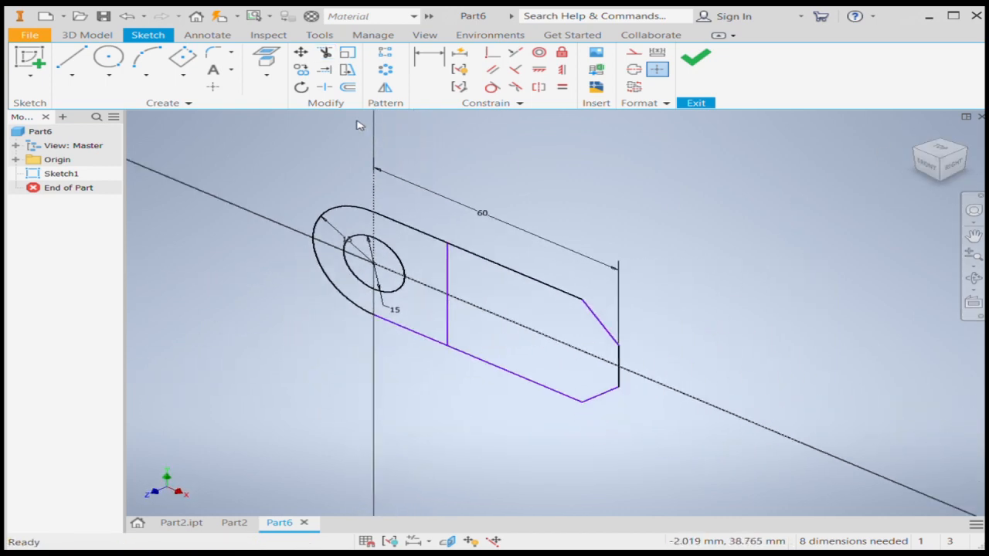
click(88, 35)
click(131, 58)
click(421, 253)
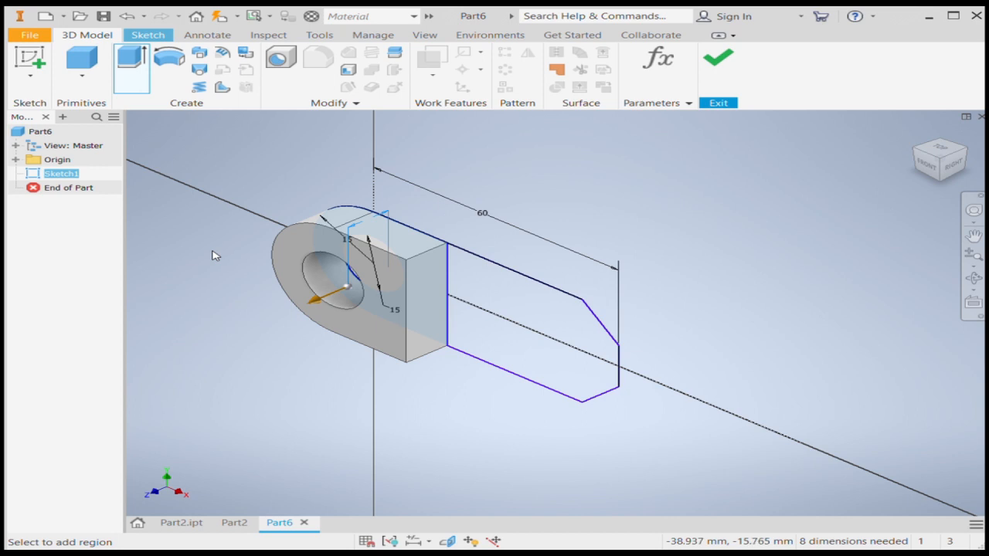
scroll(580, 258, up, 5)
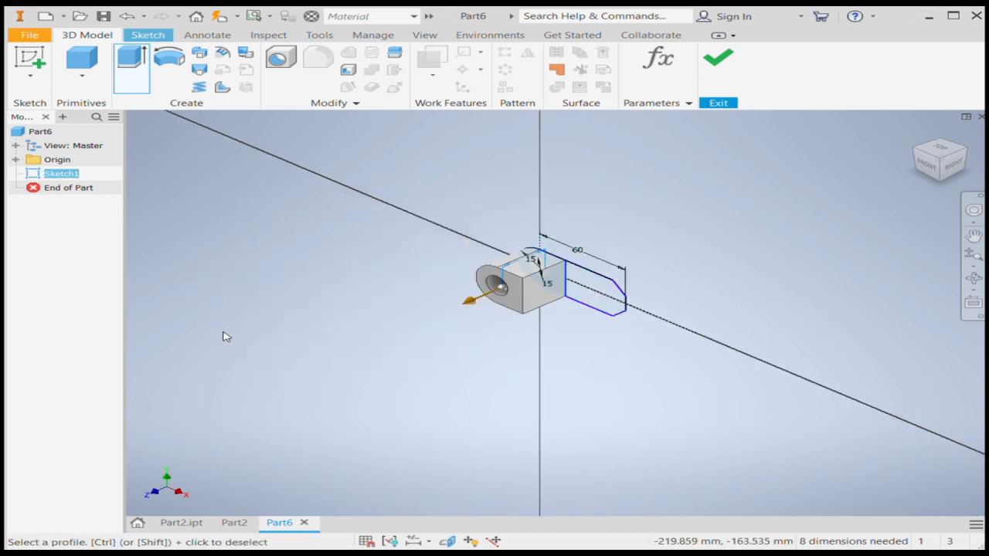
key(Return)
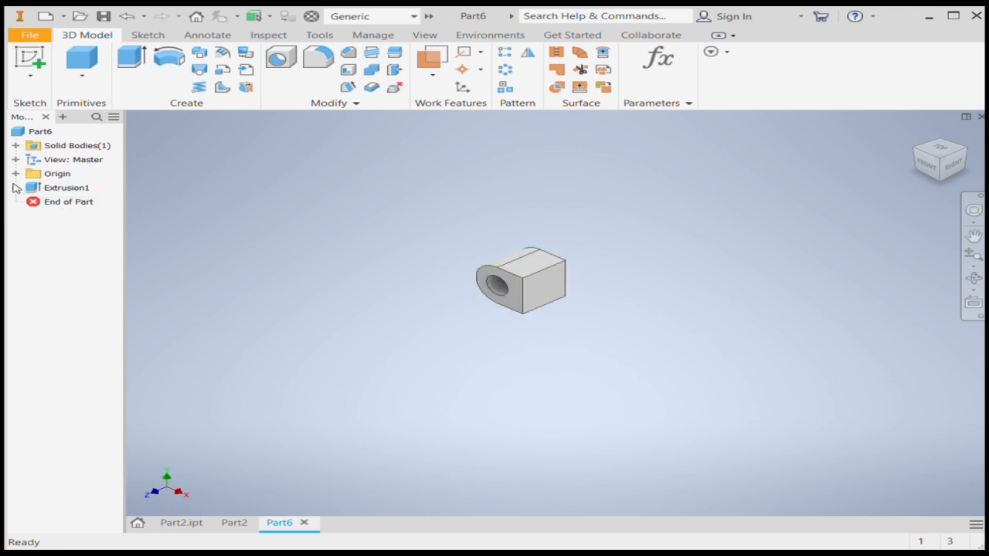
Reuse the first sketch to extrude the chamfered arm region 9 mm.
click(15, 188)
click(68, 204)
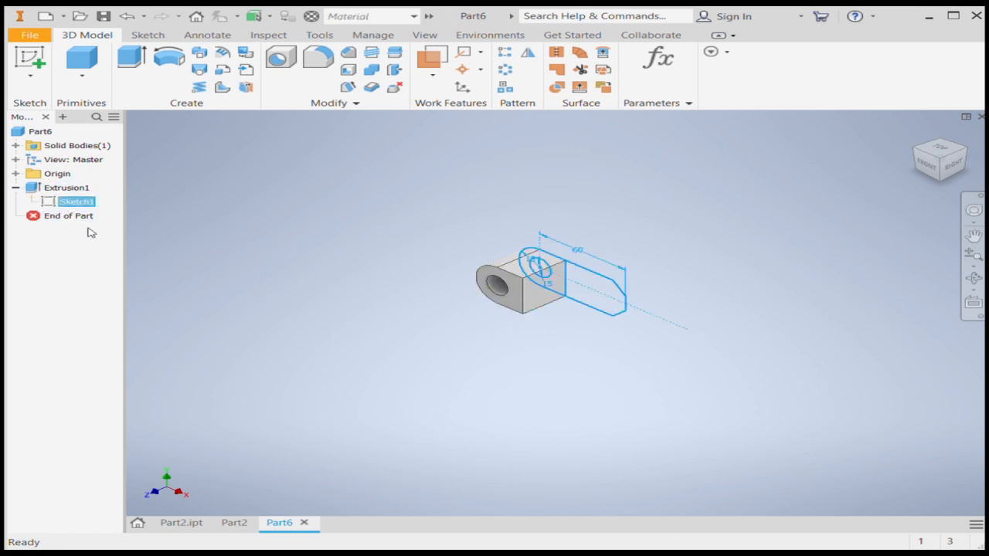
click(131, 58)
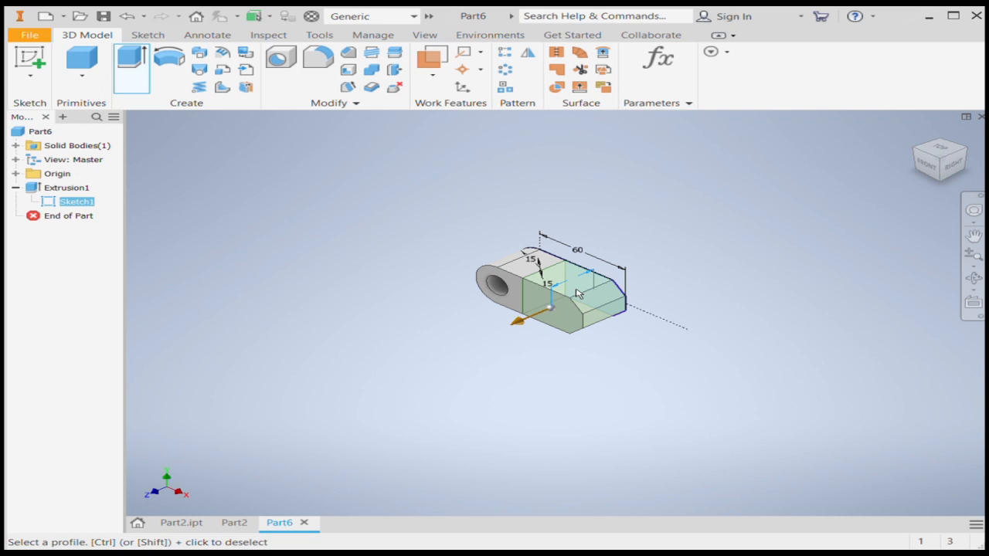
text(9)
key(Return)
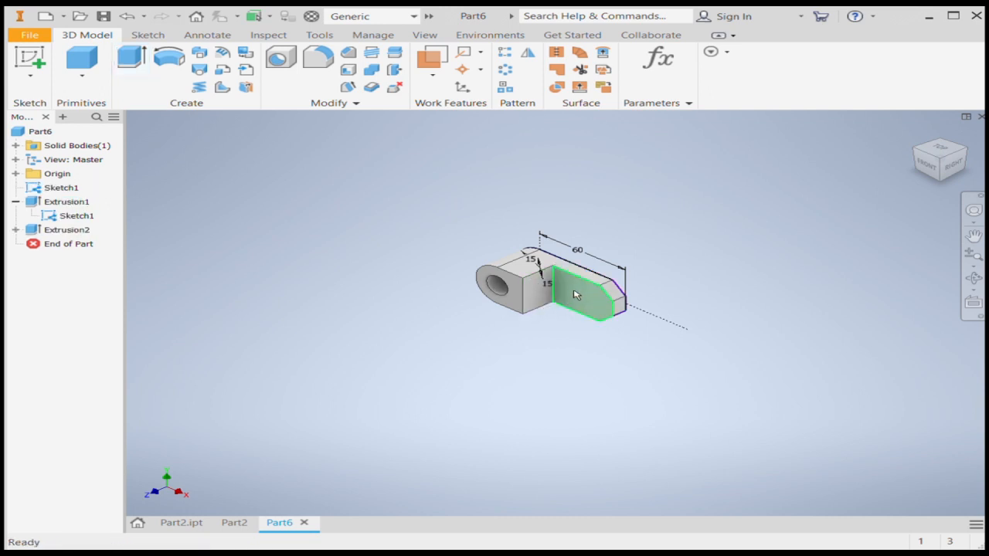
Start a new sketch on the front face of the 9 mm thick arm.
scroll(571, 296, down, 3)
click(551, 296)
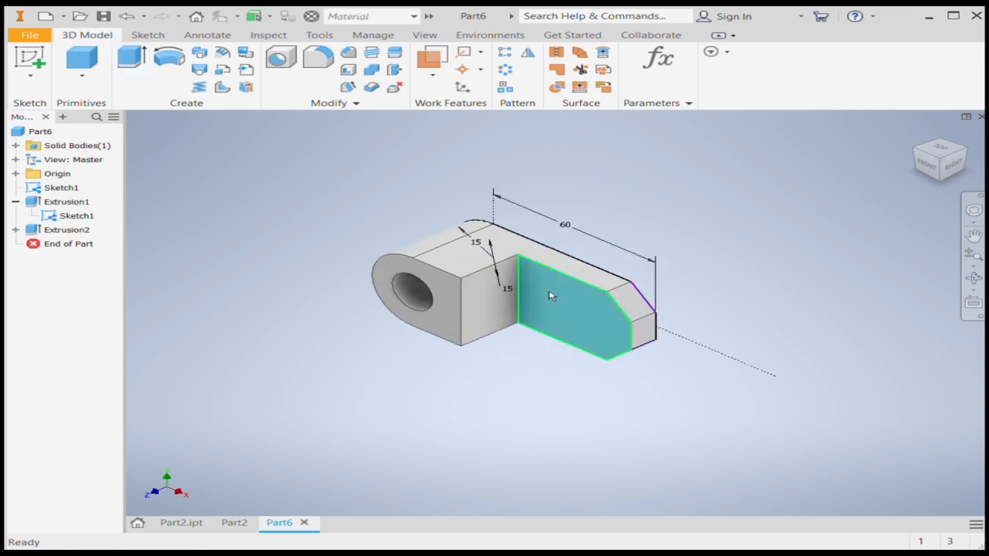
key(s)
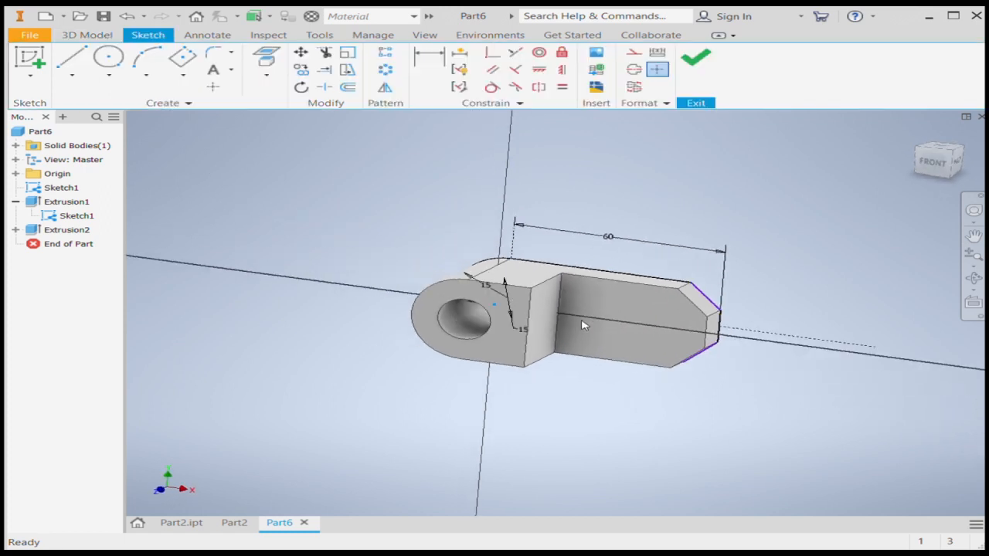
Draw a horizontal construction line from the midpoint of the arm's inner vertical edge to beyond the arm's end.
click(72, 58)
scroll(247, 269, down, 2)
scroll(463, 296, up, 2)
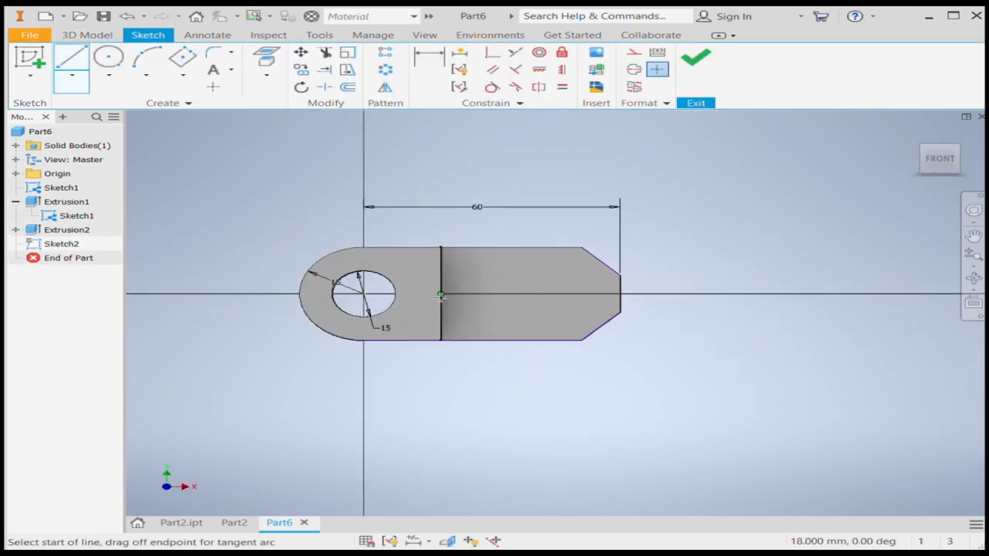
click(441, 293)
click(742, 294)
key(Escape)
click(715, 295)
click(634, 52)
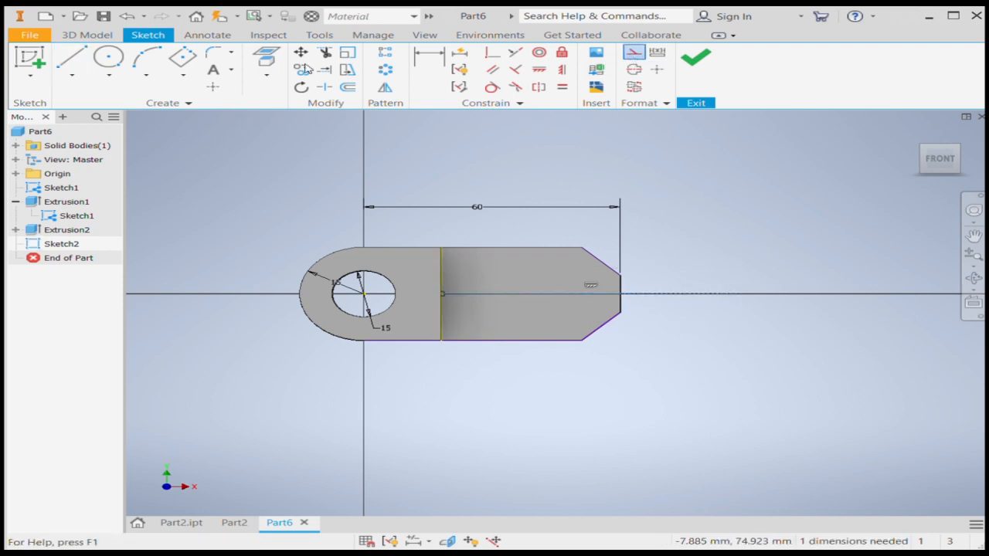
Offset the horizontal centre line 3.5 mm above and 3.5 mm below.
click(348, 87)
click(584, 294)
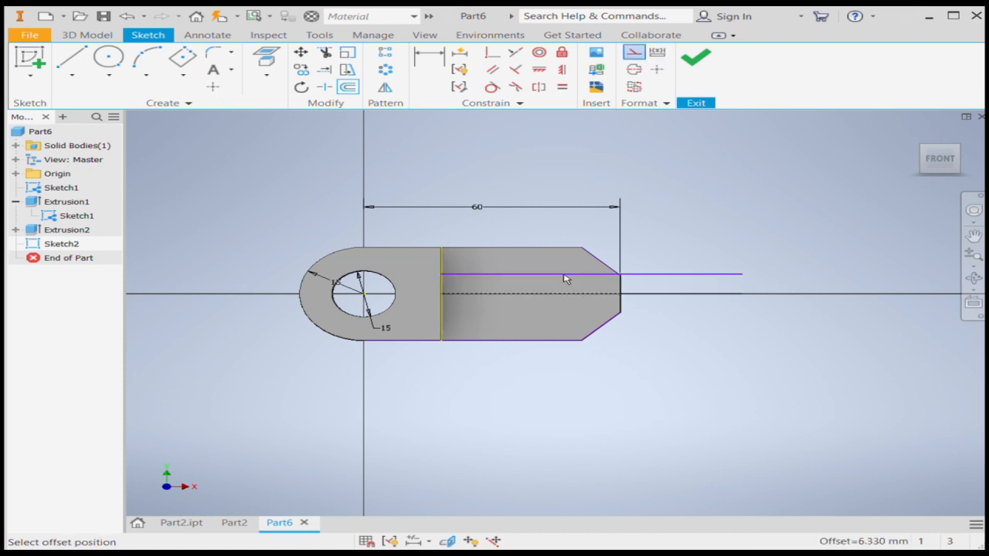
click(565, 279)
click(560, 293)
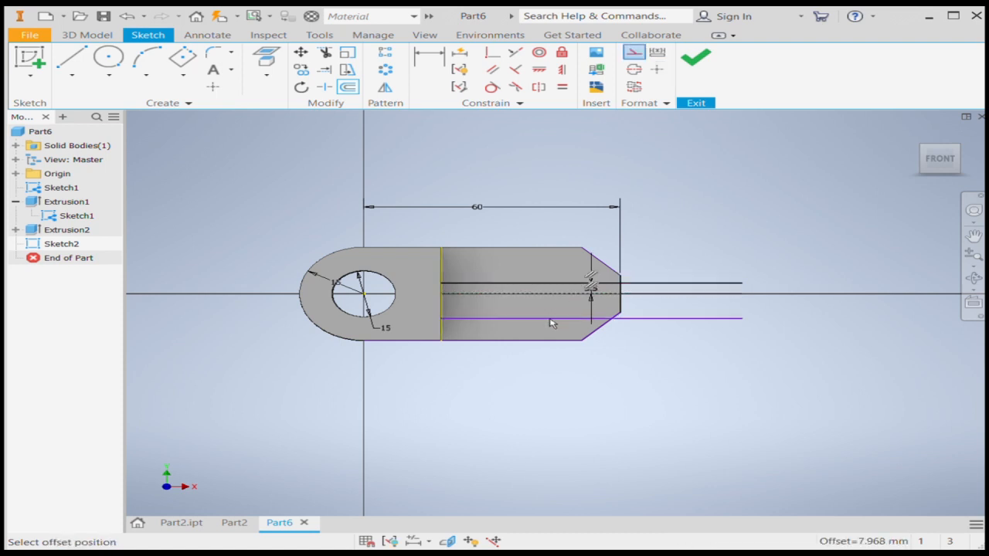
click(551, 321)
key(Escape)
Delete the two 3.5 mm dimensions from the offset lines.
scroll(598, 292, down, 3)
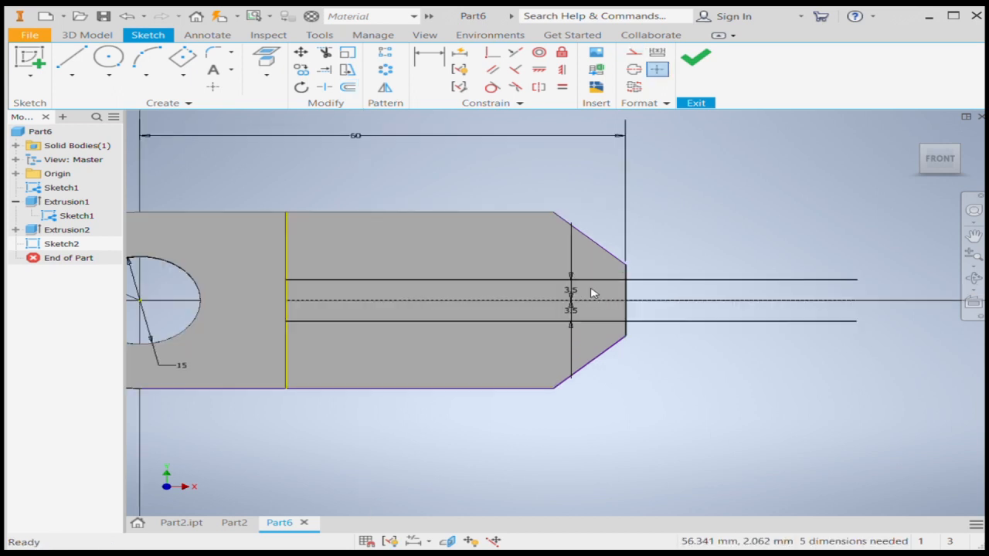
click(566, 292)
key(Delete)
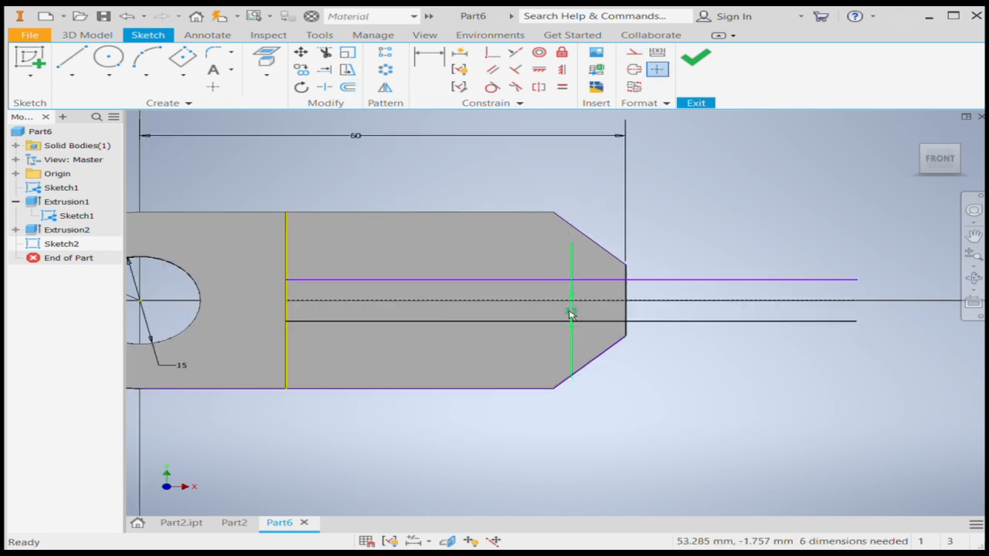
Draw a vertical line along the arm's end edge to join the two offset lines.
click(71, 57)
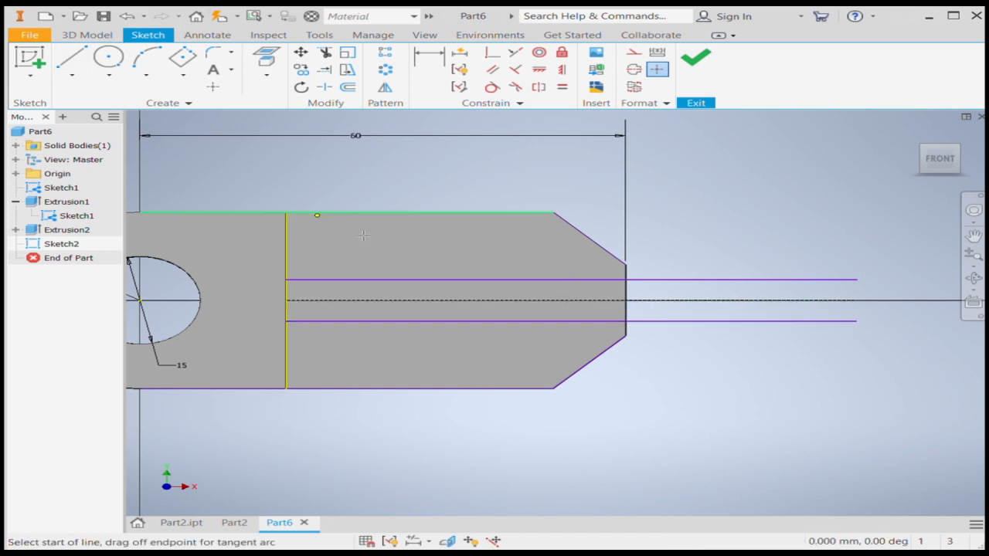
click(628, 281)
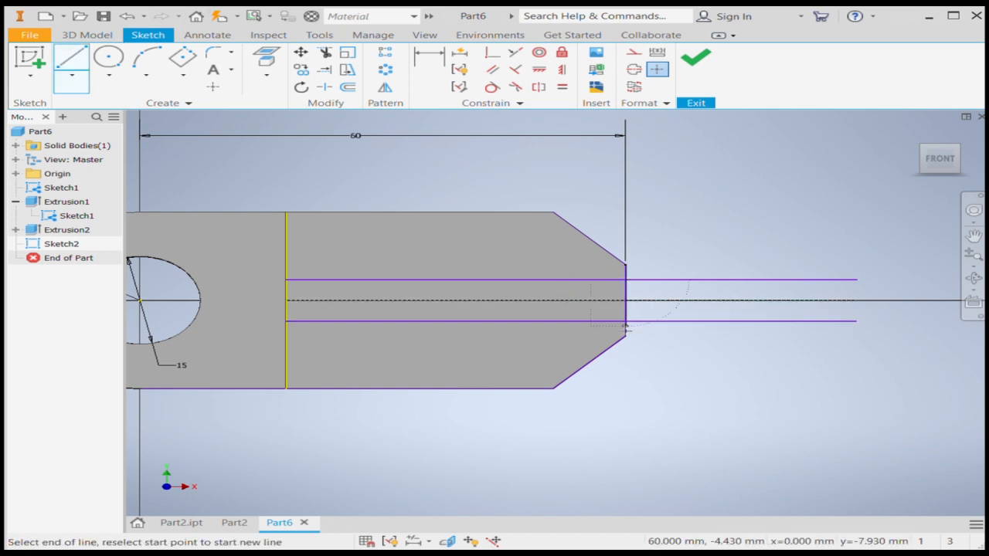
click(627, 334)
key(Escape)
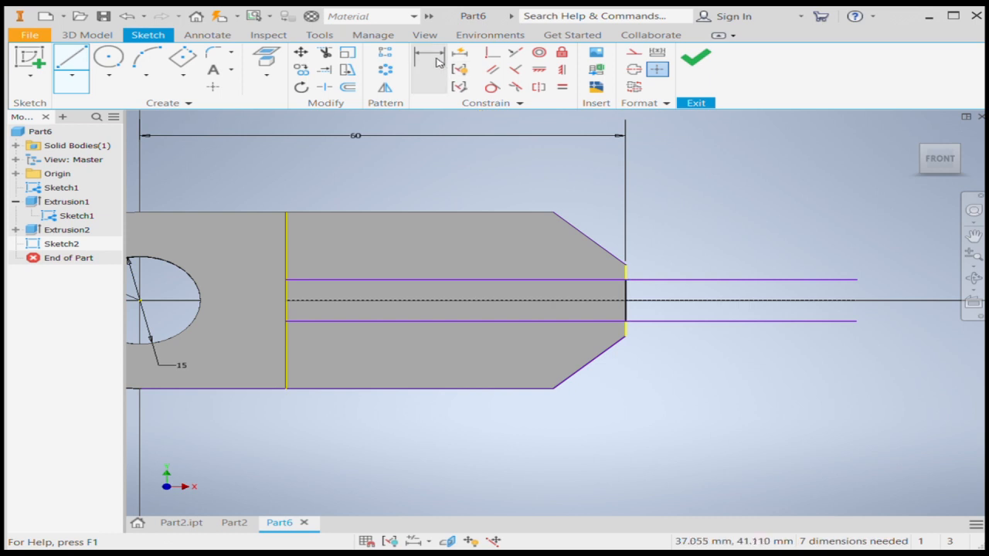
Trim the portions of both offset lines that extend beyond the arm's end.
click(324, 52)
click(693, 280)
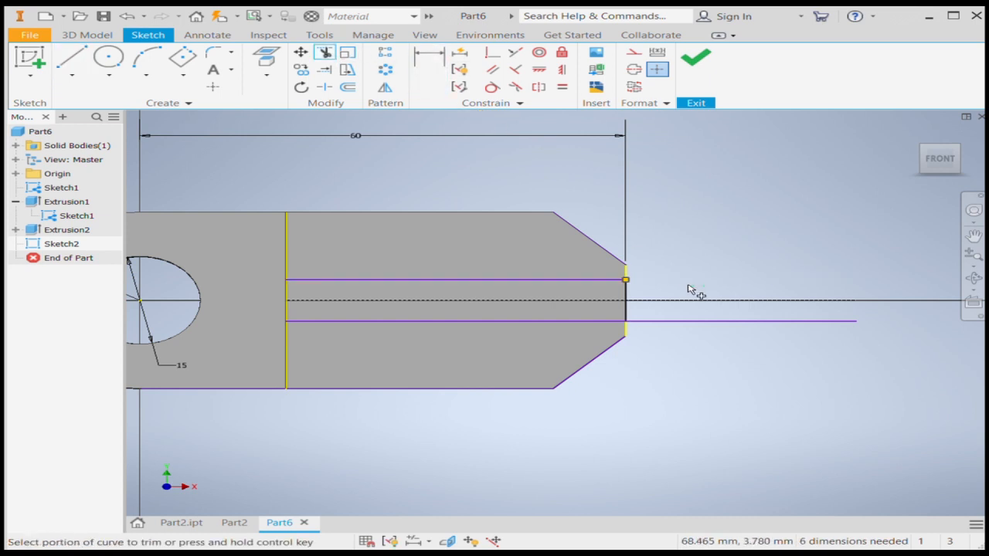
click(685, 322)
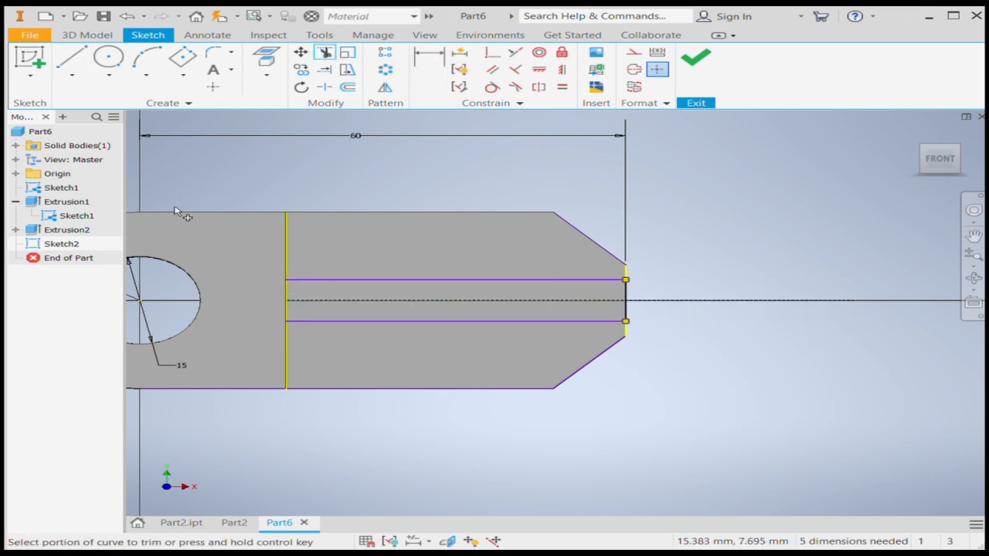
Close the profile with a vertical line between the offset lines at the arm's inner edge and finish the sketch.
click(62, 59)
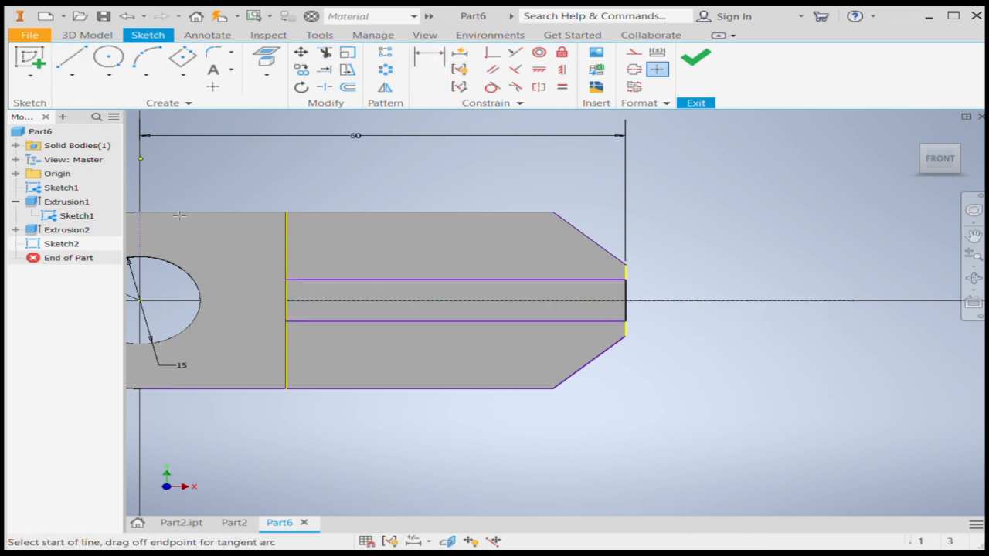
click(285, 281)
click(285, 321)
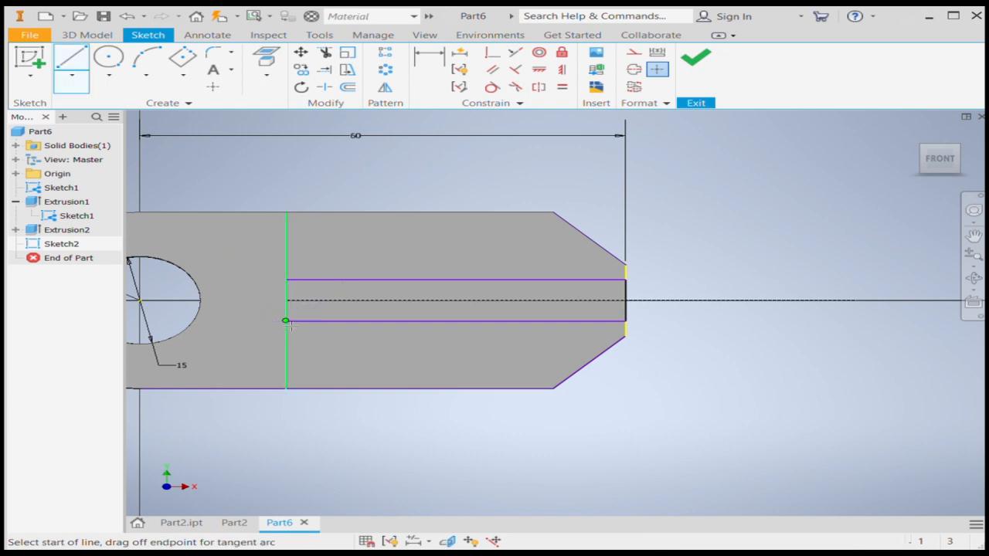
key(Escape)
click(697, 68)
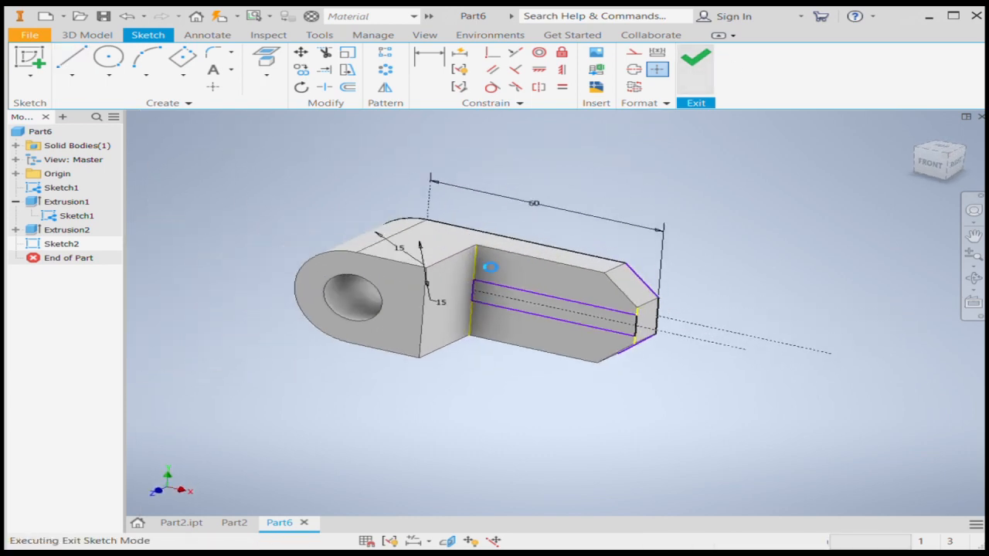
Extrude the central strip profile from the arm up to the front face of the rounded block.
click(128, 62)
click(567, 312)
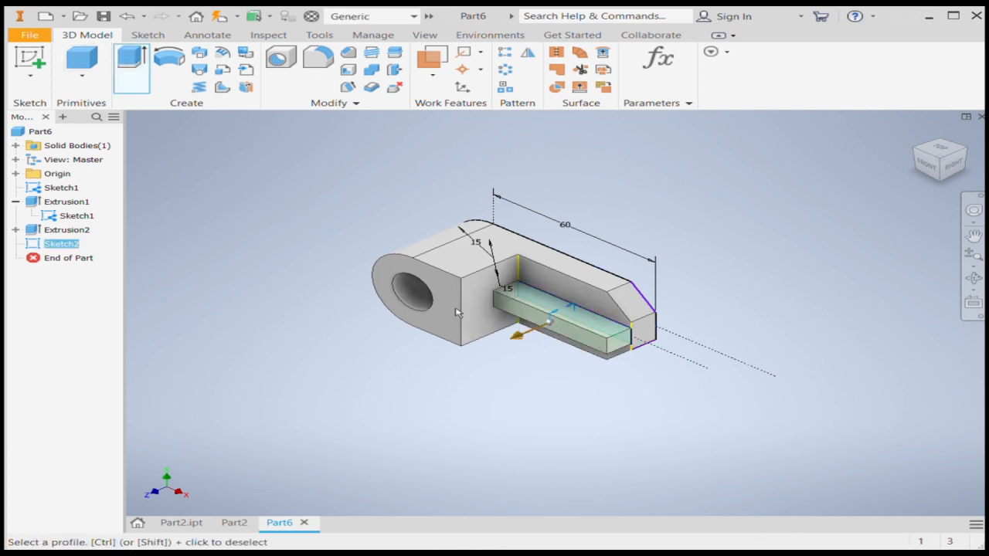
click(330, 243)
click(442, 303)
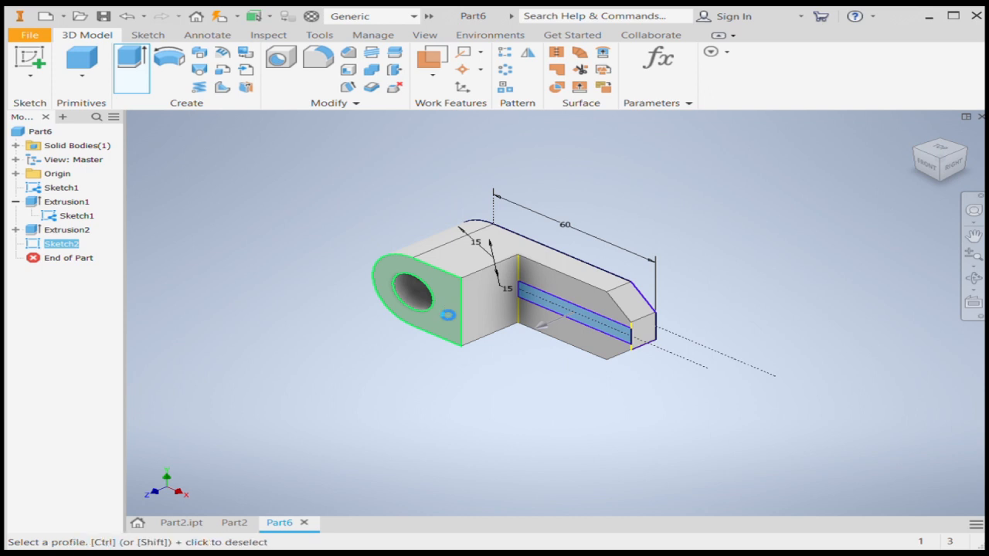
key(Return)
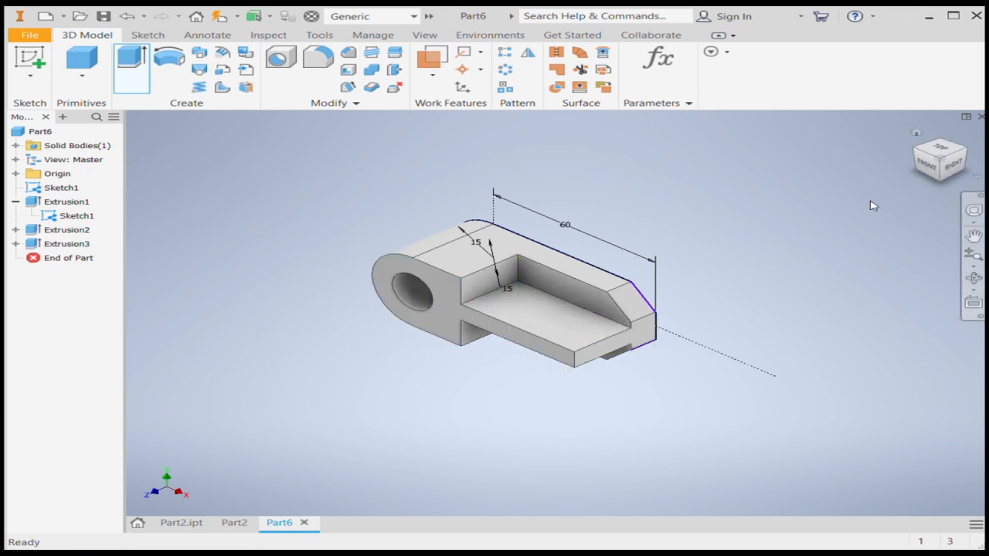
Start a new sketch on the underside of the extruded central rib.
click(942, 186)
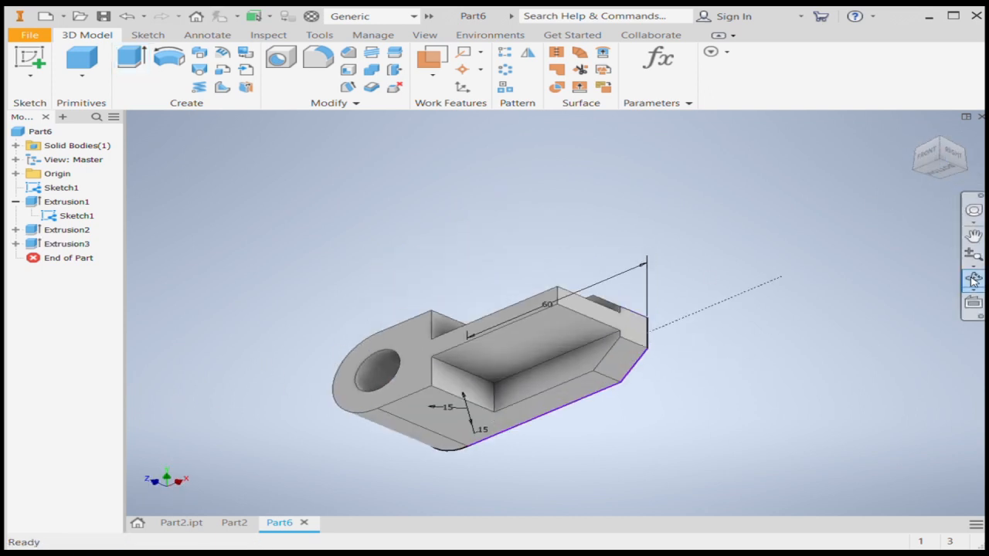
scroll(443, 375, up, 5)
click(618, 287)
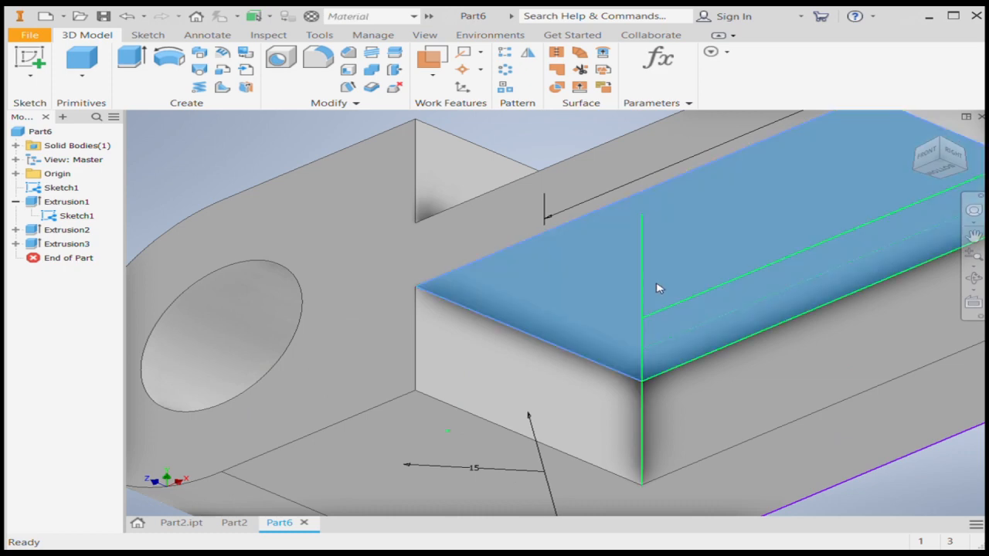
key(s)
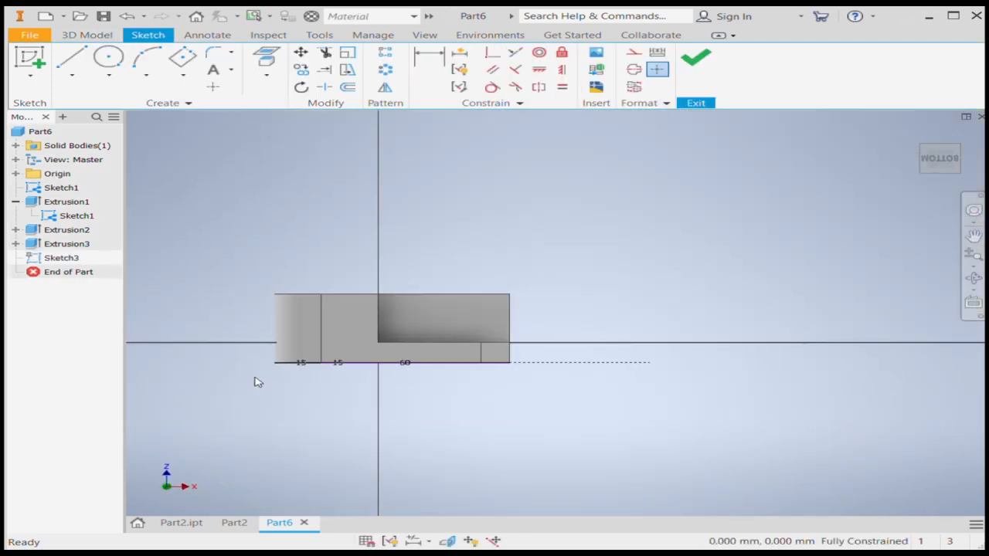
scroll(471, 327, up, 3)
Project the rib's long outer edge and its end edge into the sketch.
click(266, 58)
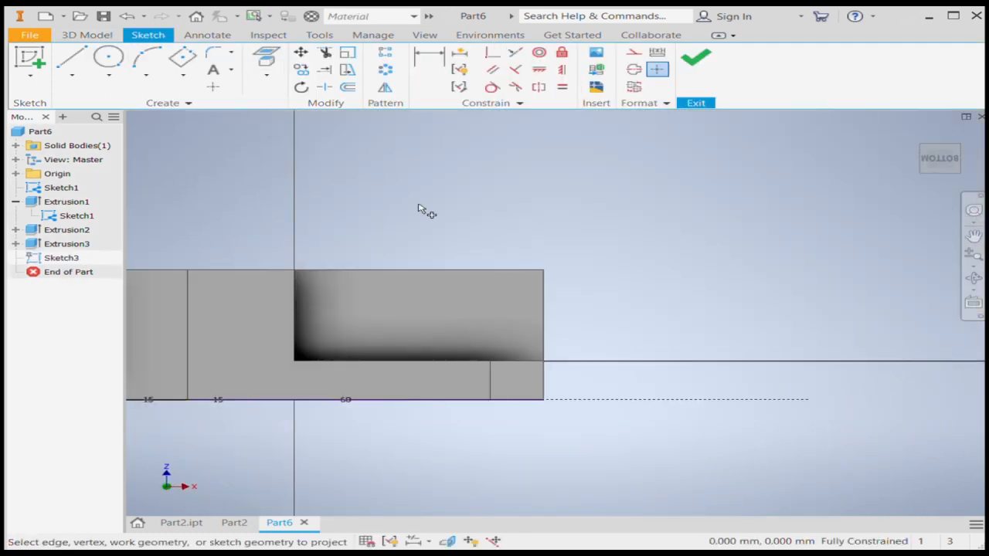
click(445, 272)
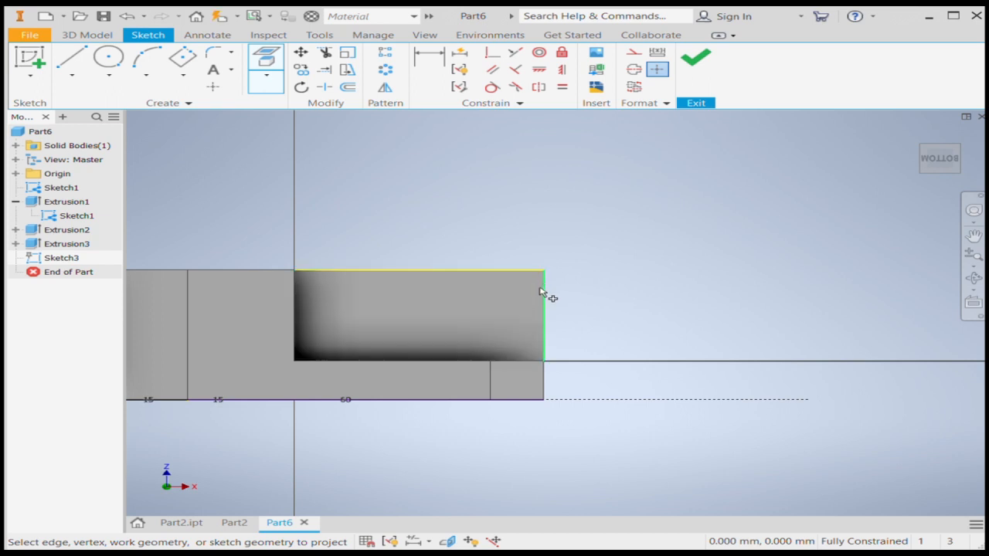
click(541, 294)
Draw a closed triangle from the block's front corner to the rib's inner and outer end corners, and finish the sketch.
click(77, 62)
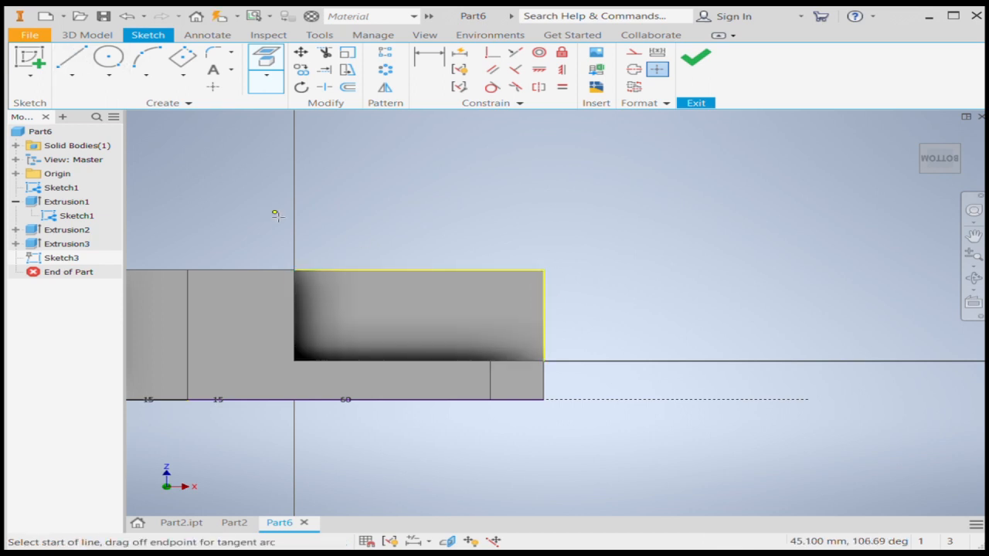
click(294, 271)
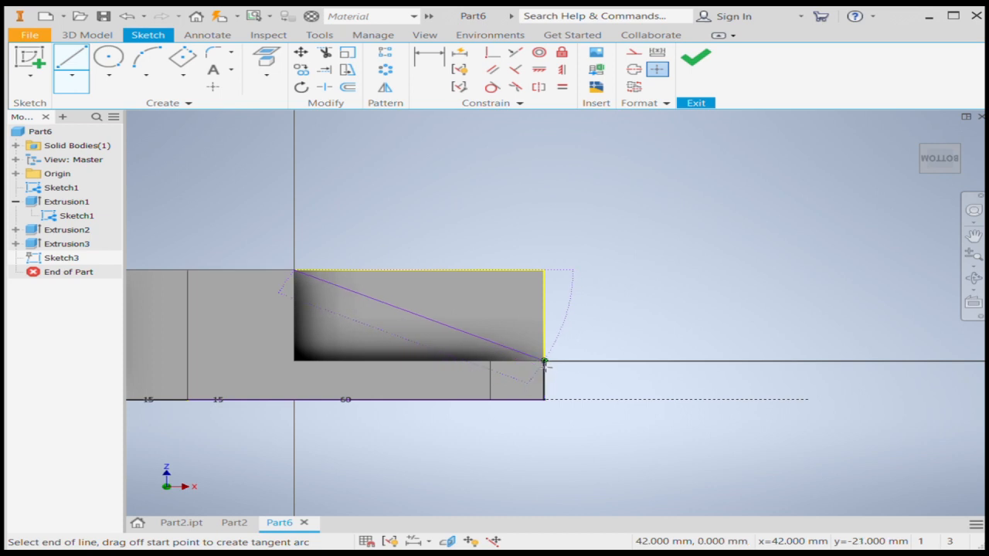
click(544, 361)
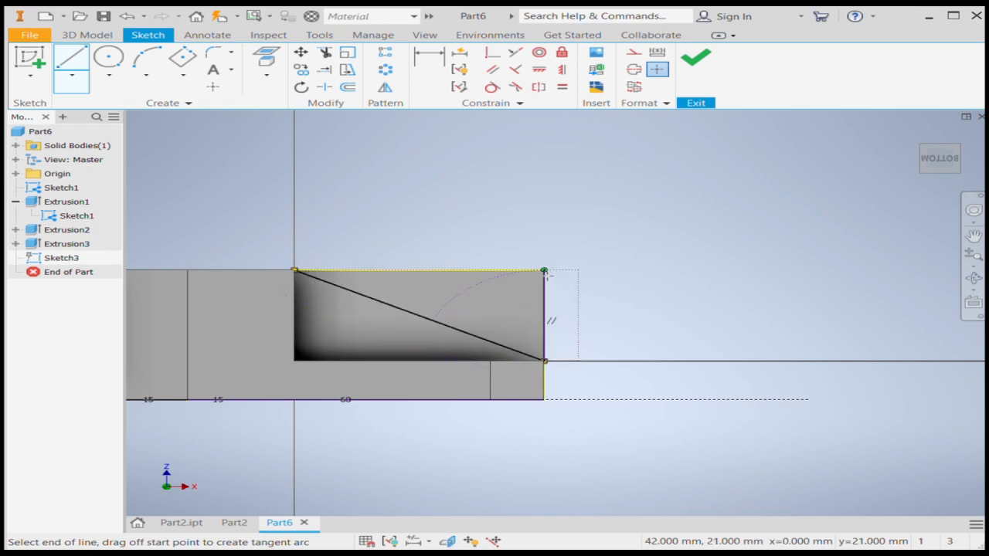
click(544, 271)
click(294, 271)
key(Escape)
click(695, 57)
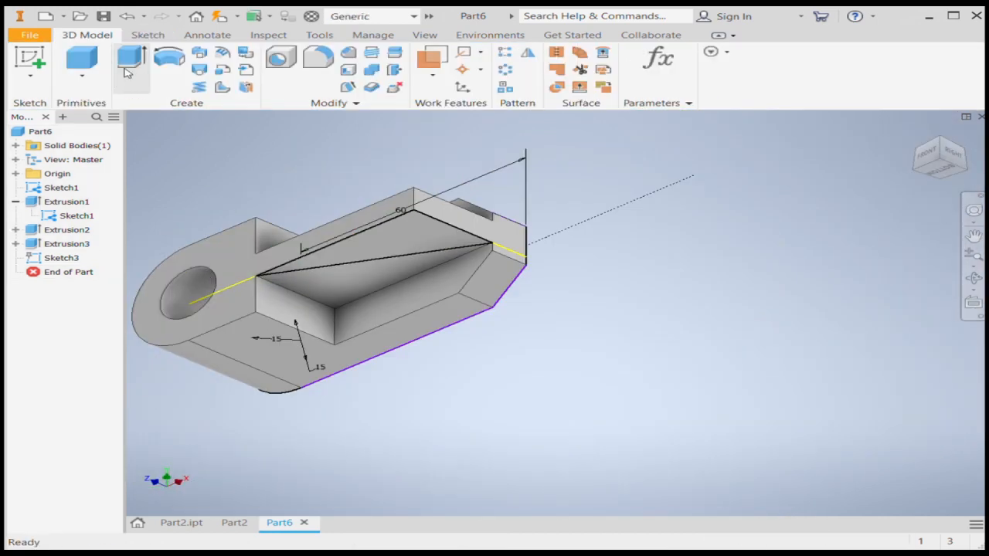
Extrude the triangle as a cut through the rib's full thickness to taper it towards the arm's end.
click(132, 60)
click(418, 231)
scroll(580, 296, down, 5)
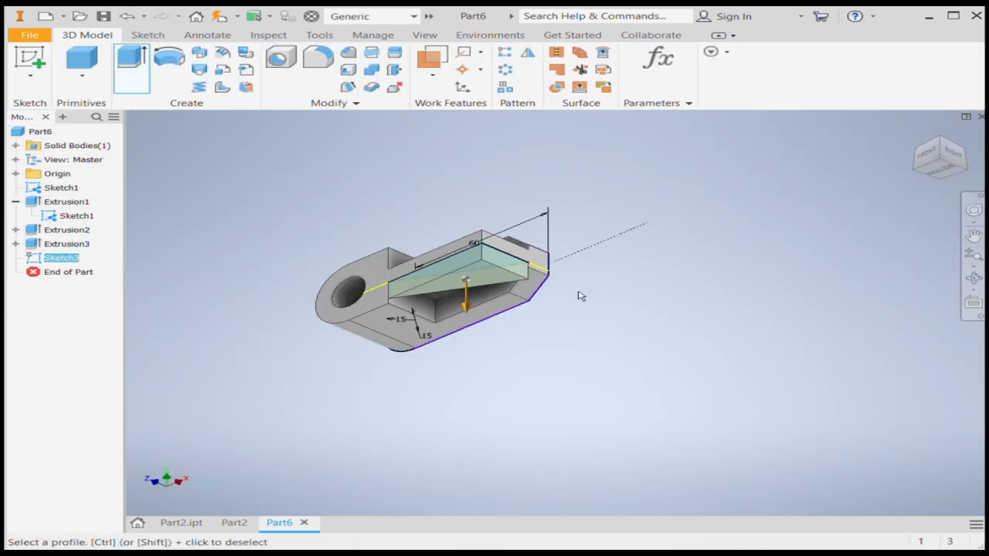
click(264, 226)
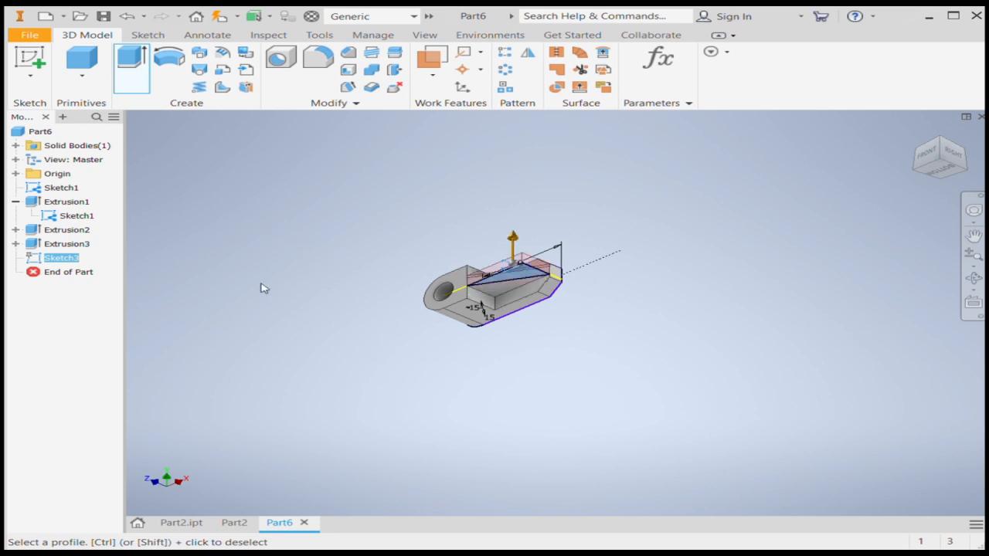
scroll(541, 285, up, 3)
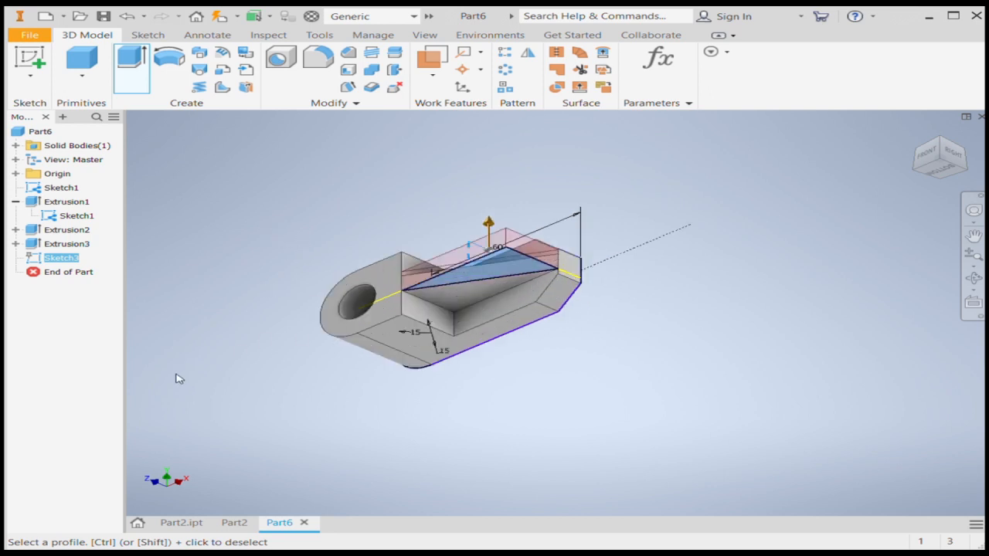
key(Return)
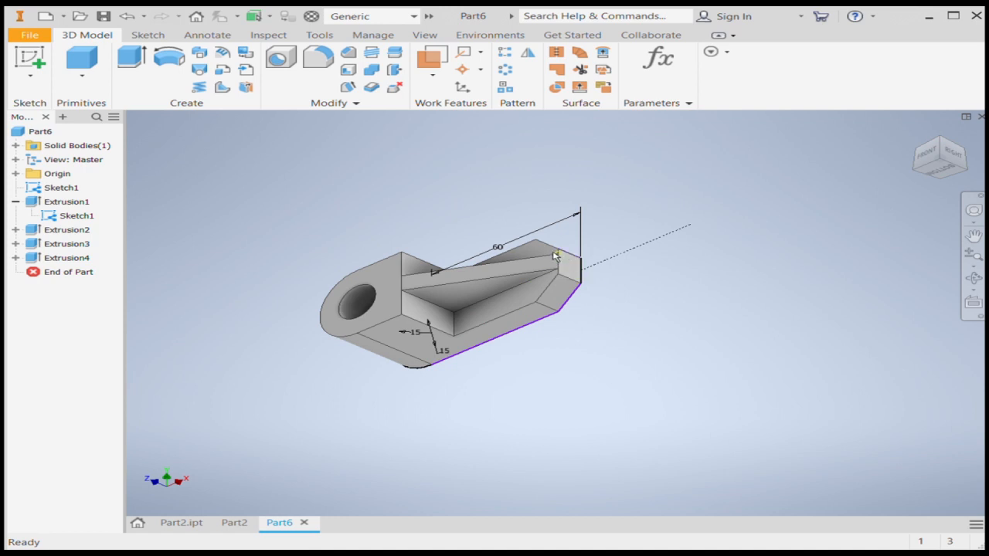
Examine the tapered rib and the chamfered arm from several angles.
scroll(555, 256, up, 3)
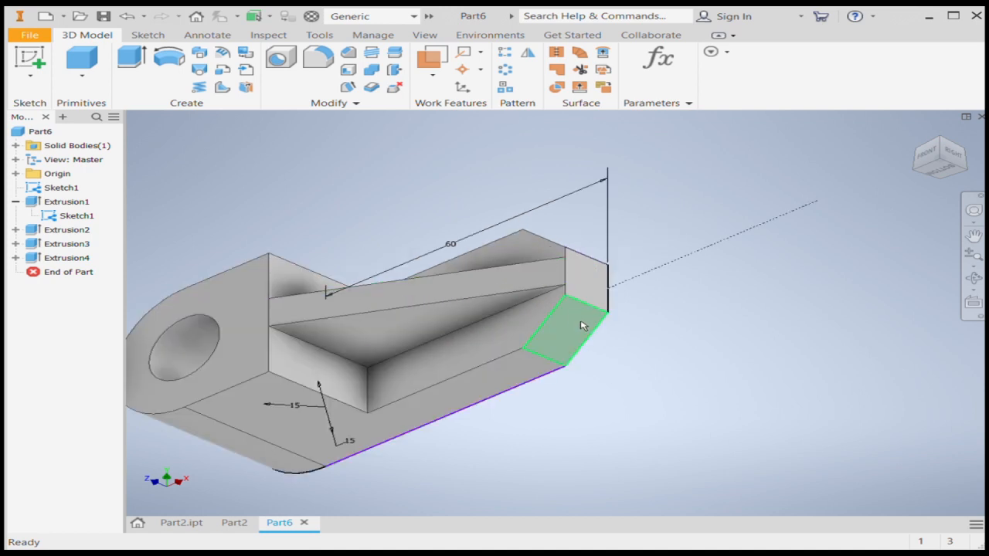
click(917, 133)
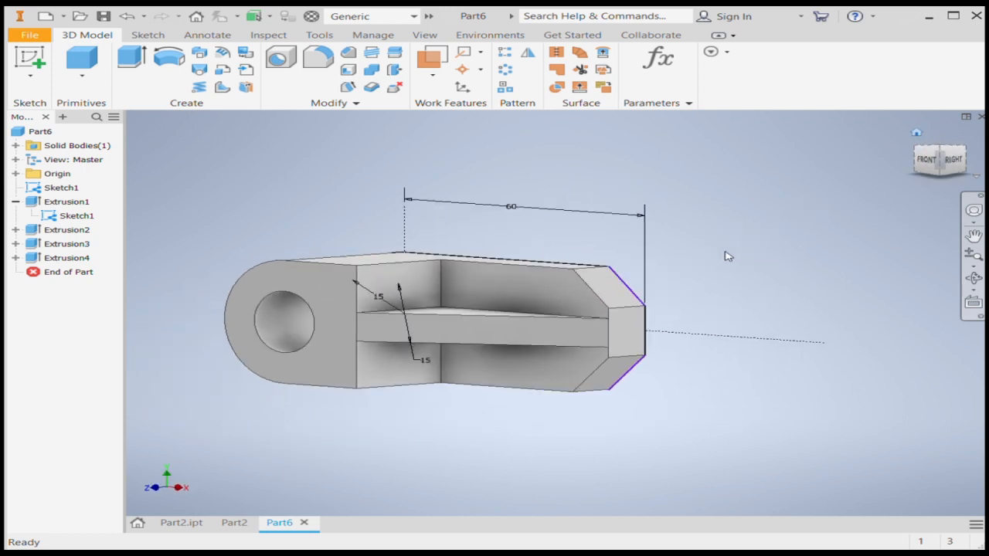
click(943, 189)
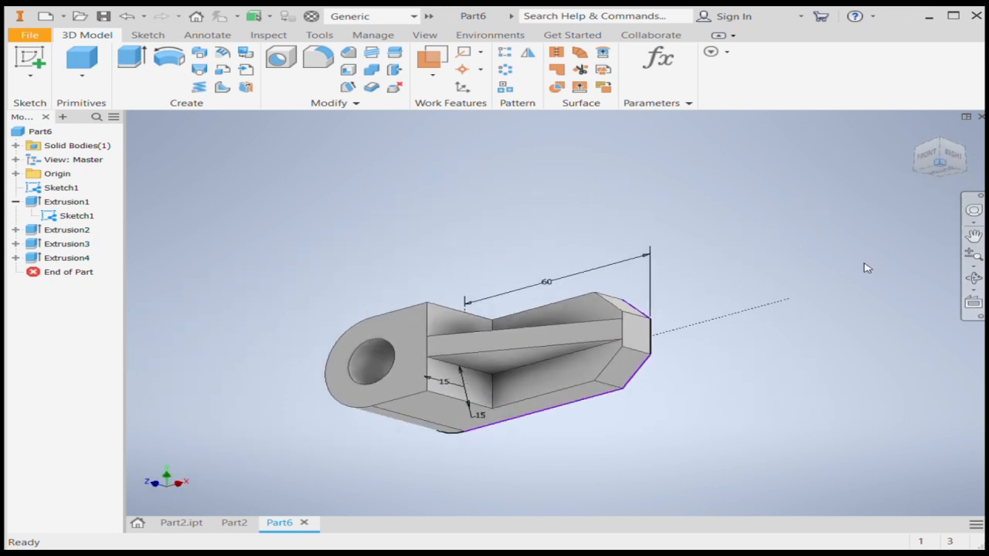
click(973, 278)
drag(415, 374, 462, 374)
scroll(473, 388, up, 3)
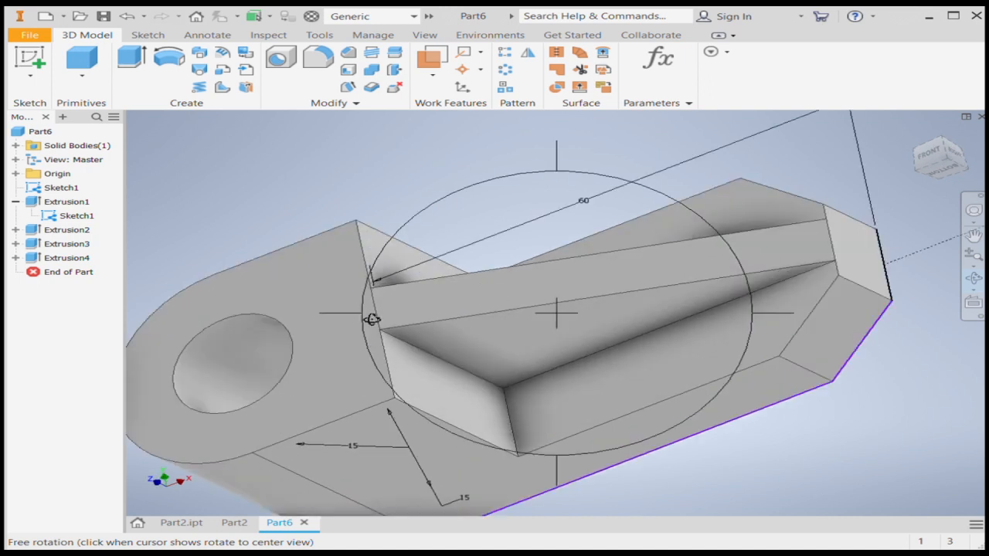
drag(371, 319, 376, 313)
key(Escape)
Hide the sketch geometry and dimensions on the model.
click(412, 37)
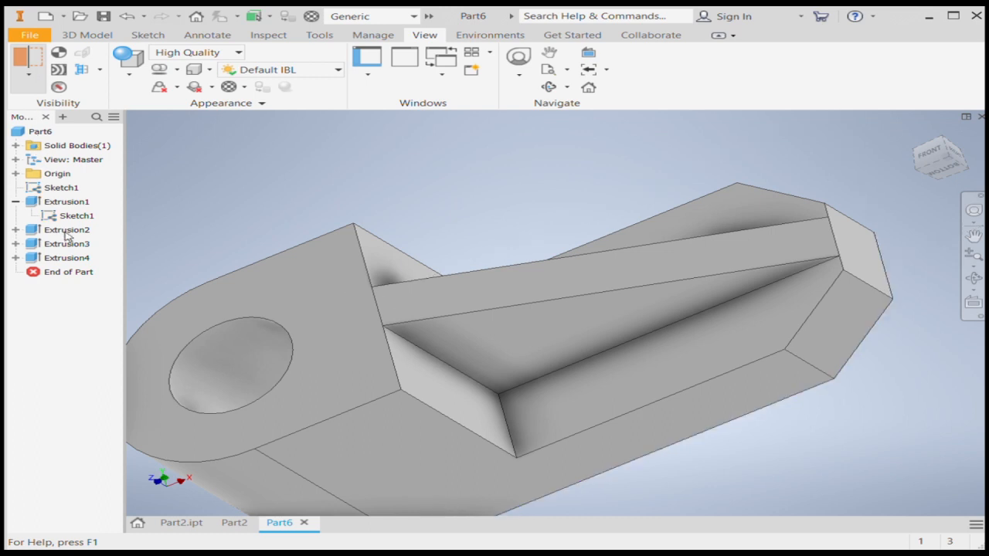
scroll(460, 232, down, 3)
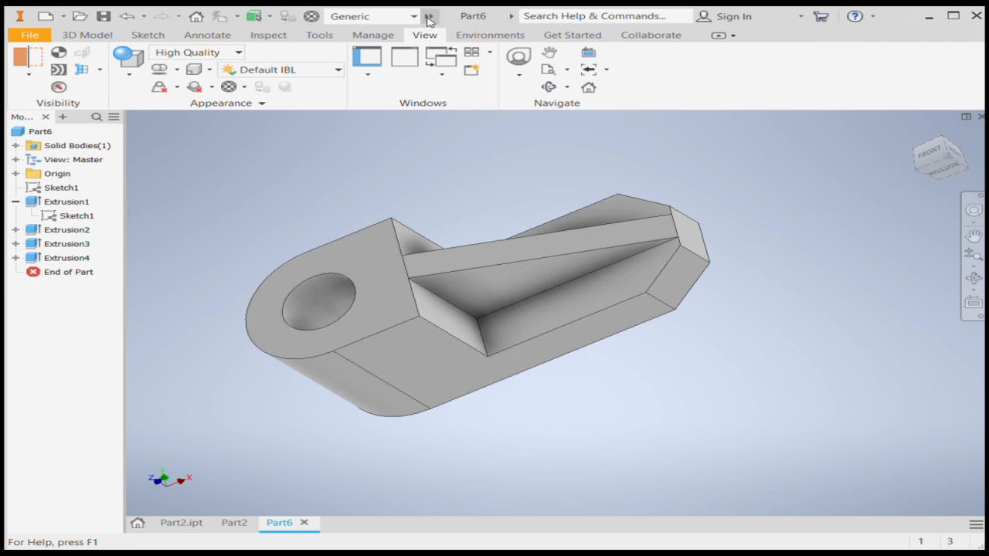
Apply the galvanized steel material to the whole part.
click(311, 17)
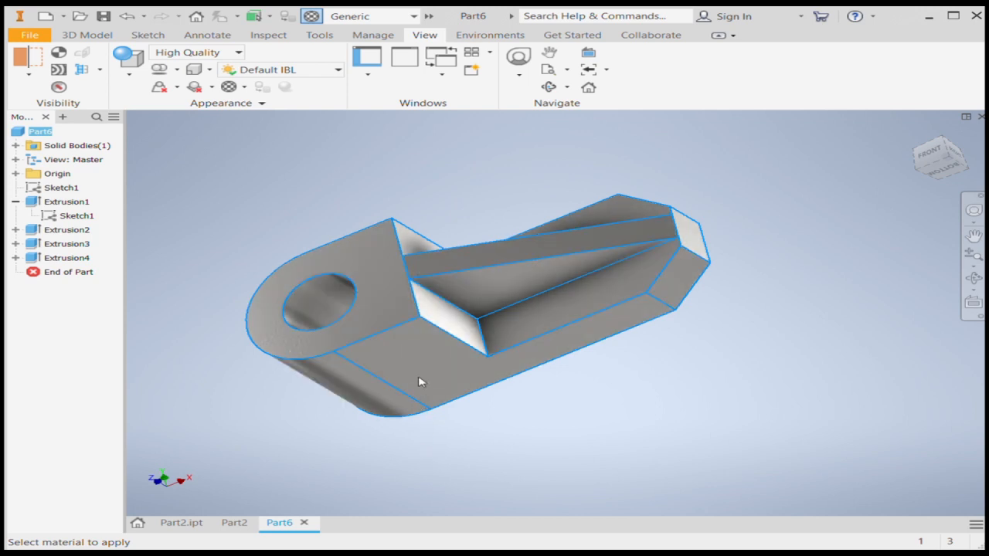
click(458, 389)
key(Escape)
scroll(561, 382, down, 3)
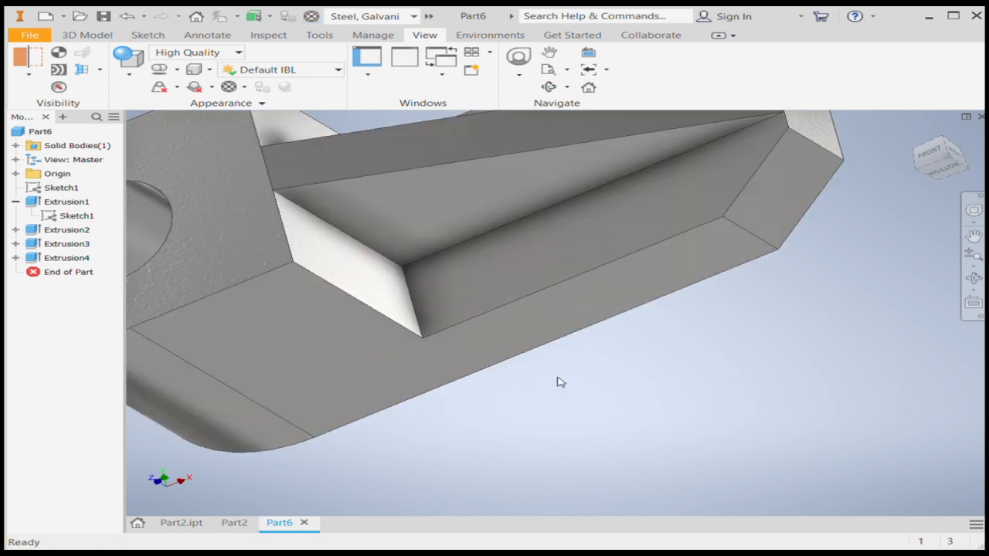
scroll(555, 394, up, 3)
middle_drag(554, 406, 556, 417)
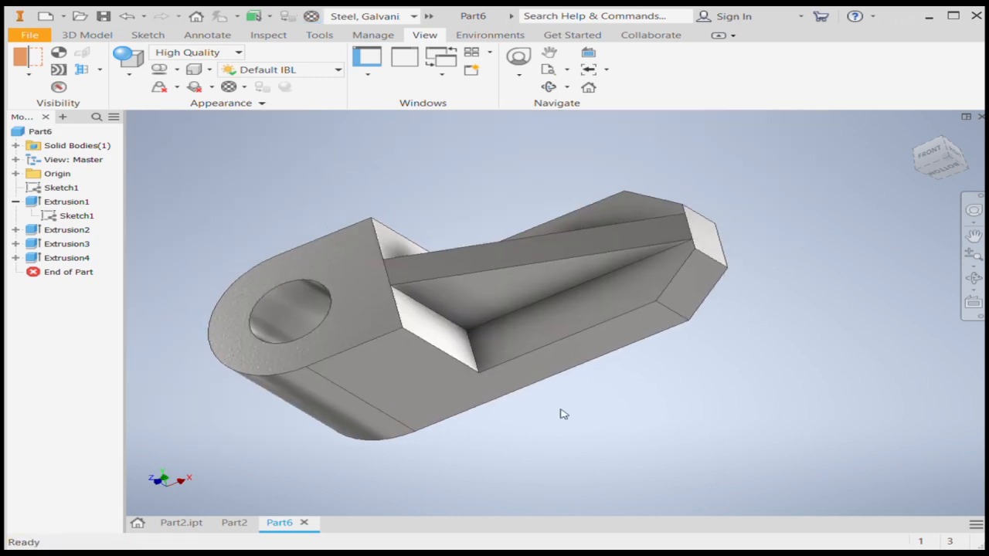